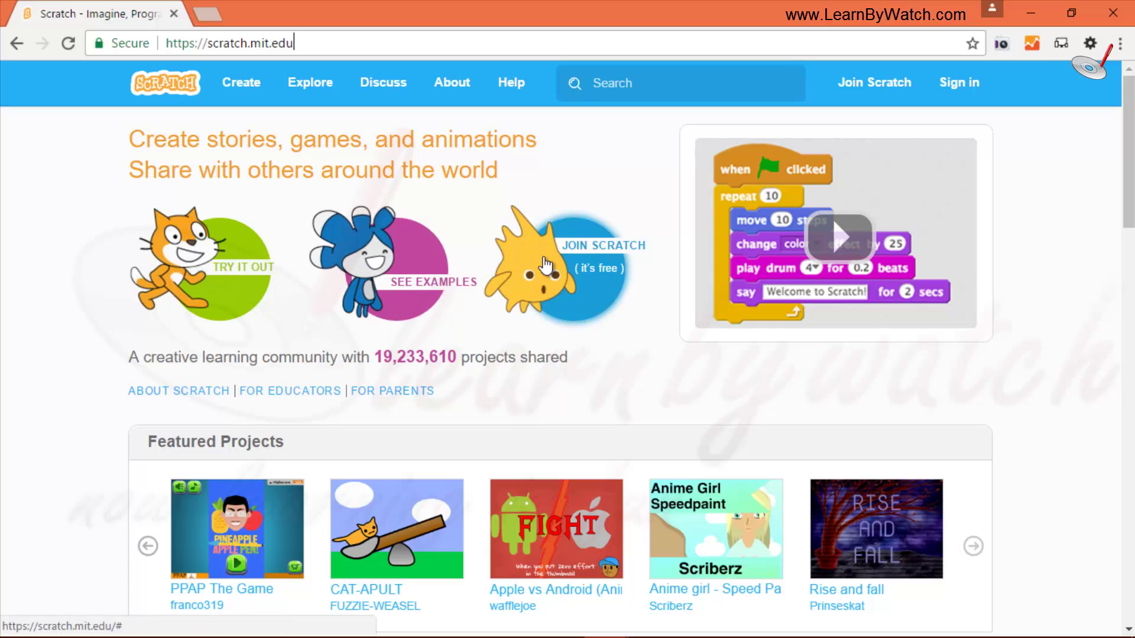
Open PPAP The Game in a new tab and view its project page
scroll(116, 296, "down", 5)
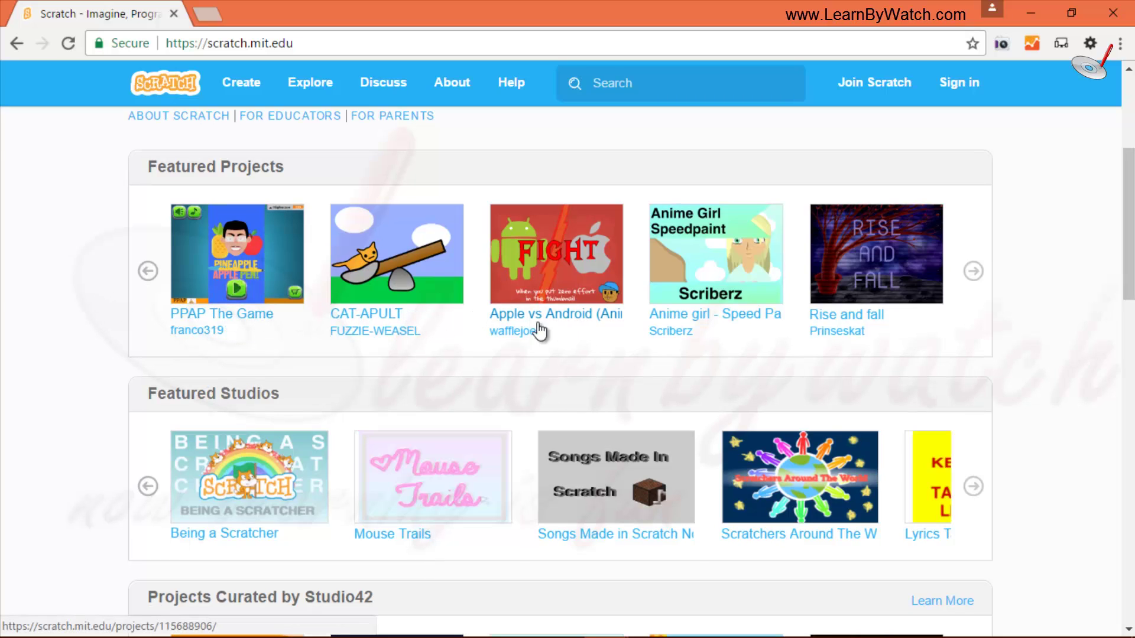
right_click(224, 312)
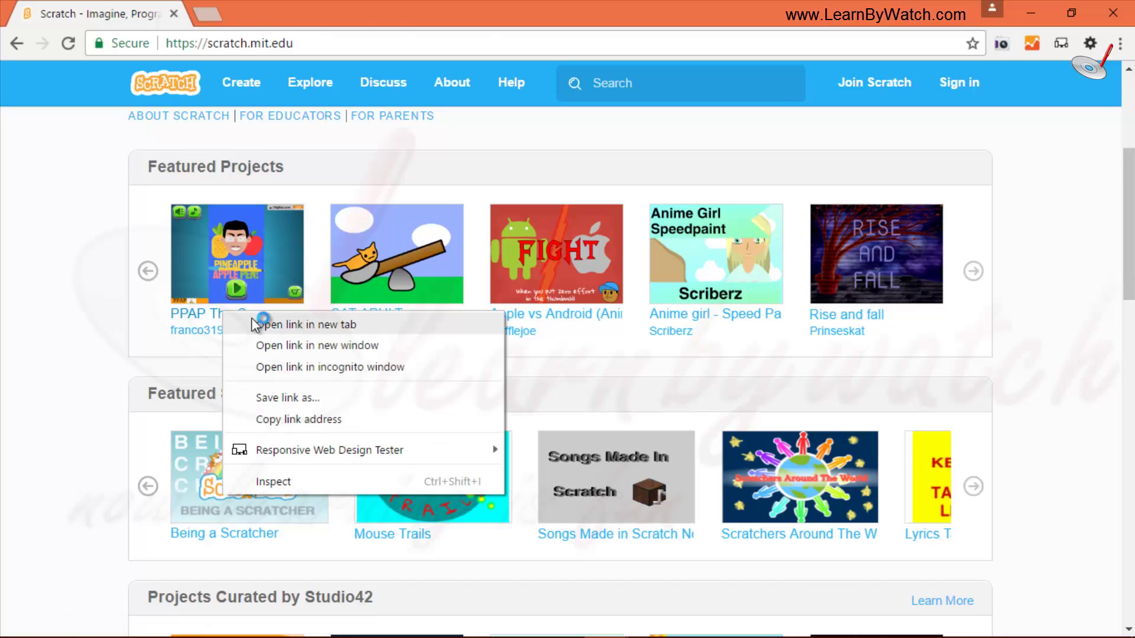
left_click(250, 317)
left_click(276, 14)
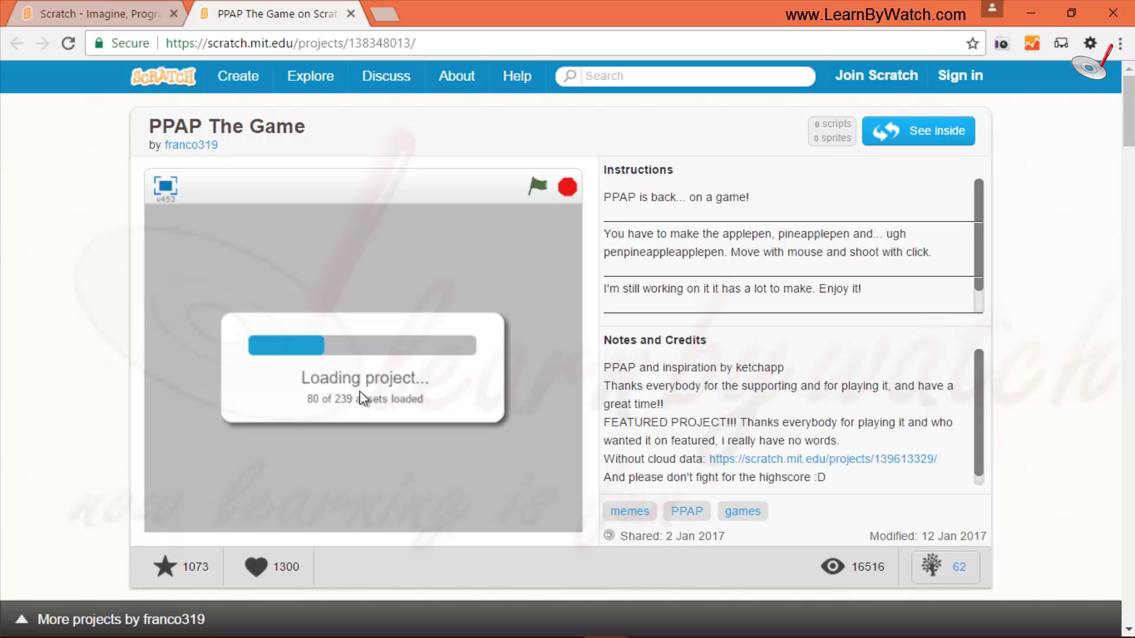
Go back to the Scratch home page tab and return to the top of the page
left_click(142, 13)
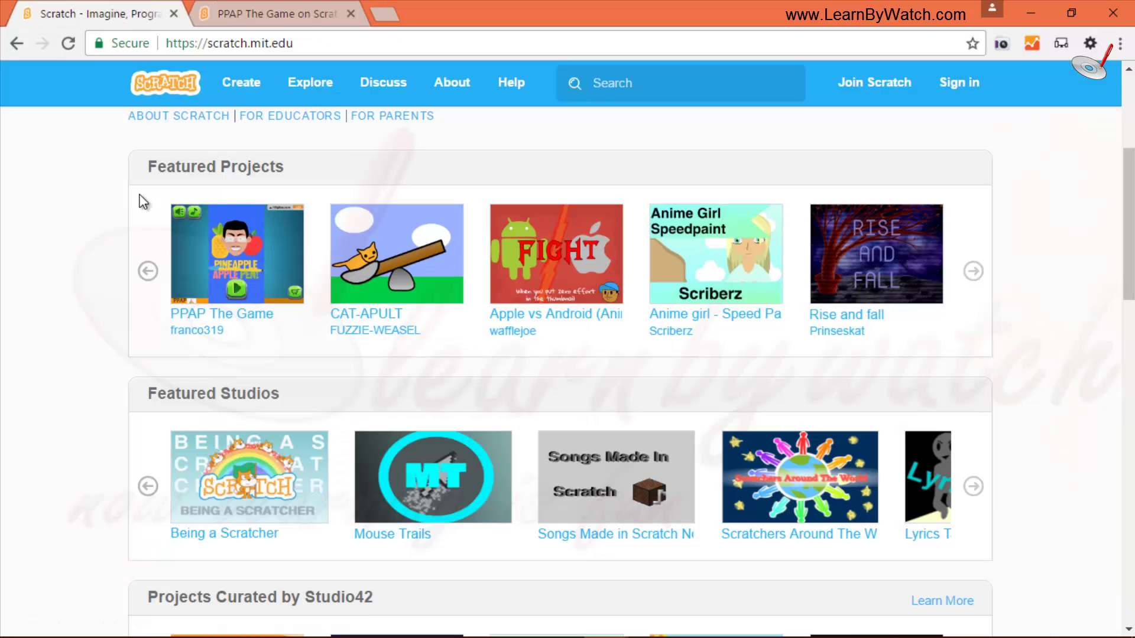
scroll(65, 266, "down", 3)
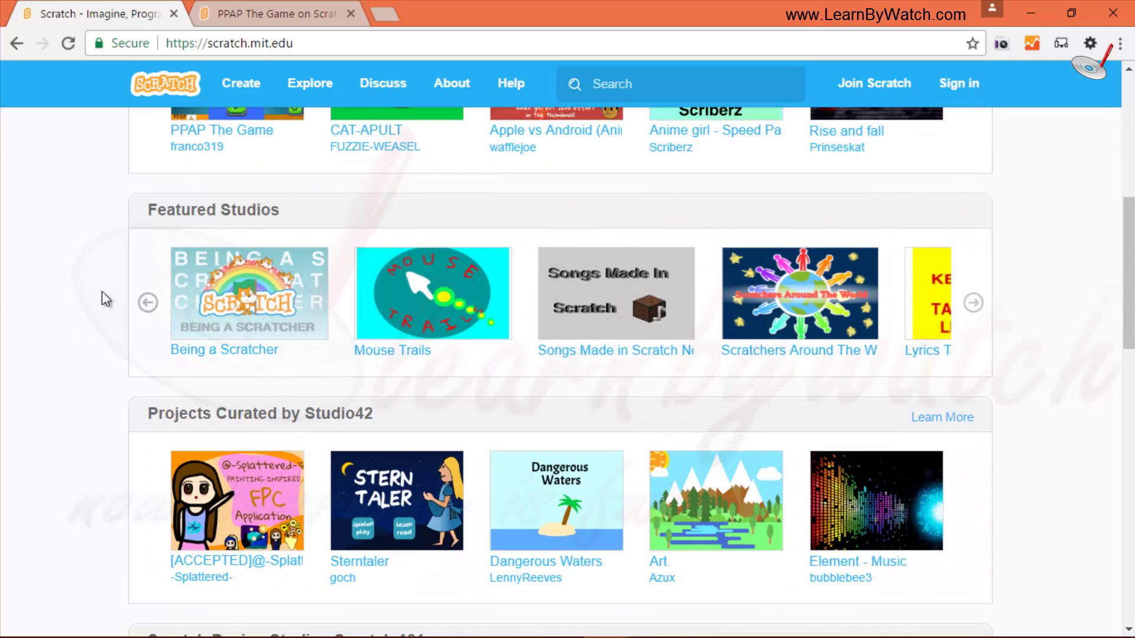
scroll(118, 360, "down", 10)
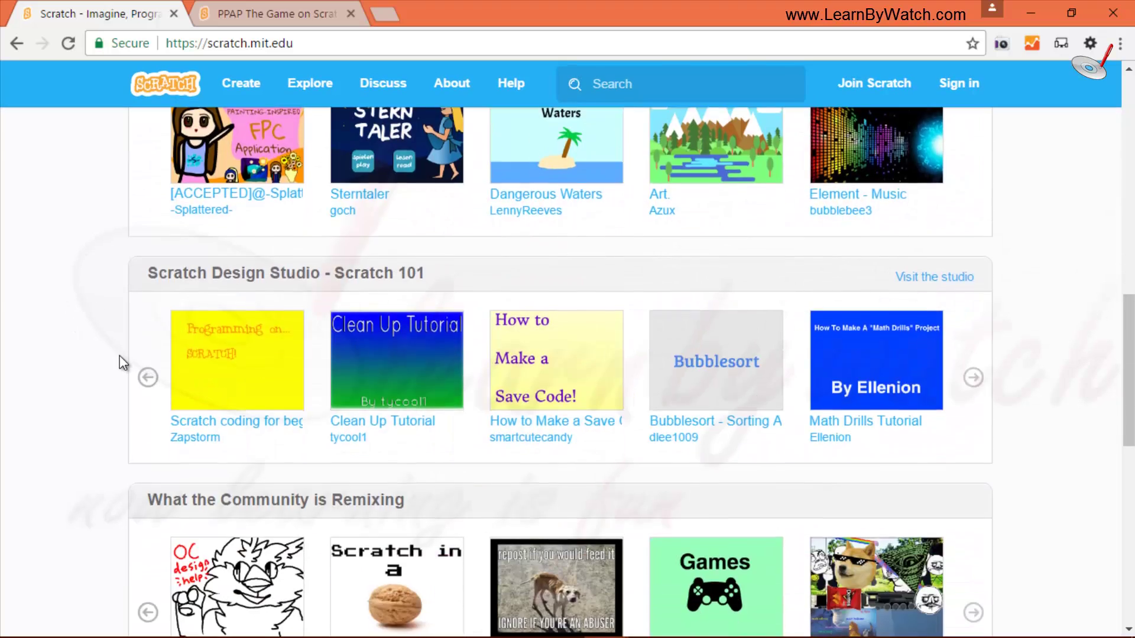
scroll(118, 362, "down", 7)
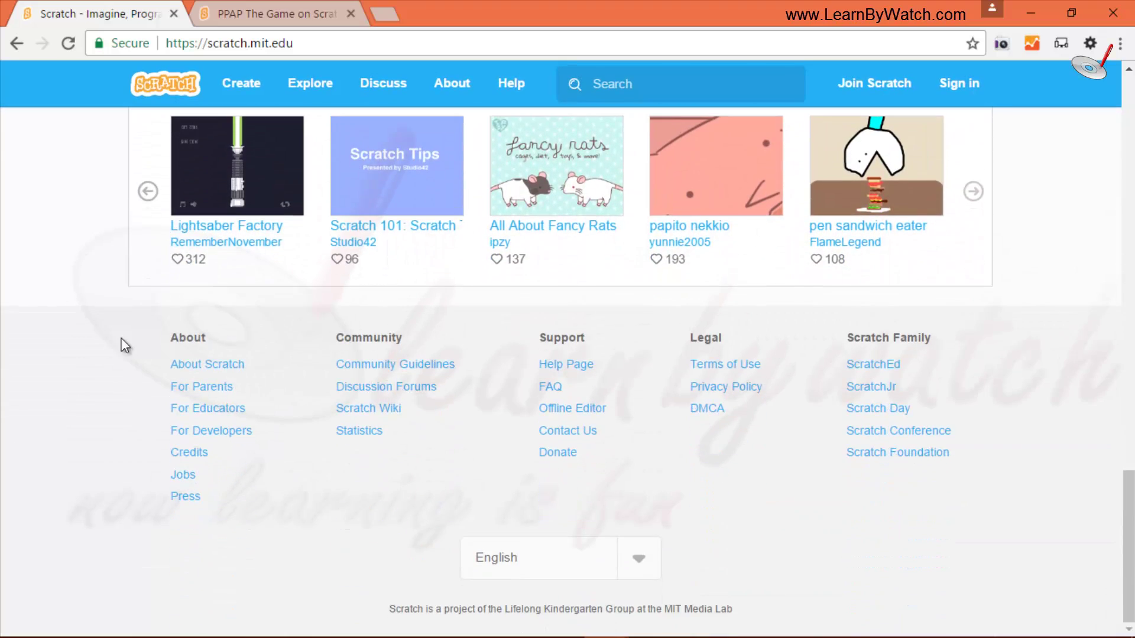
key("Home")
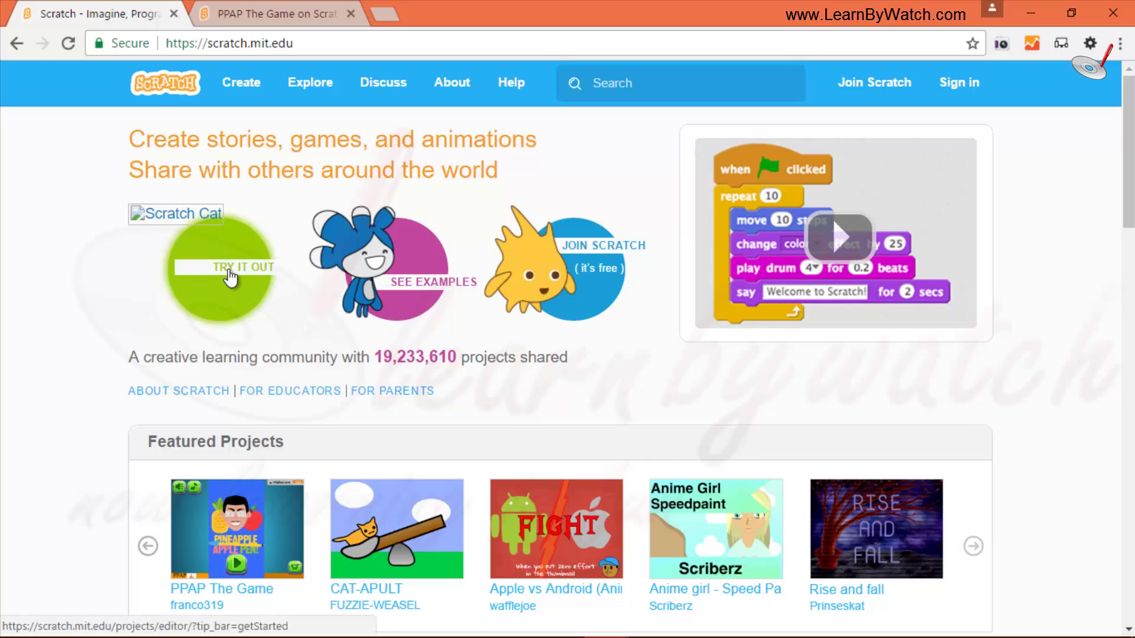
Open TRY IT OUT in a new tab and switch to the Scratch Project Editor
right_click(228, 268)
left_click(250, 279)
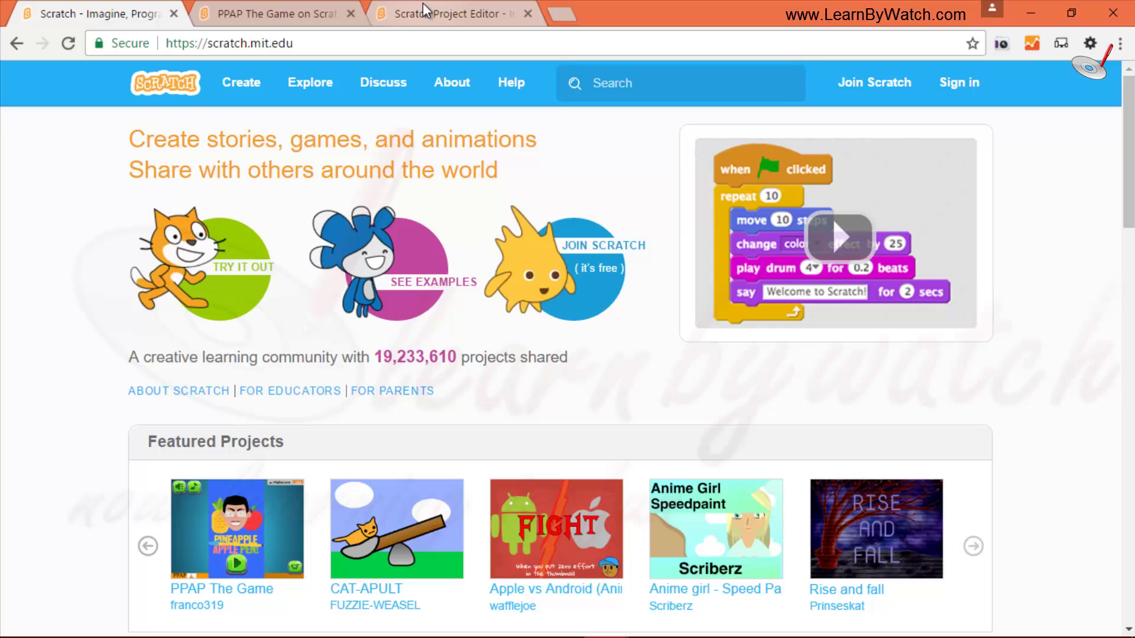
left_click(423, 5)
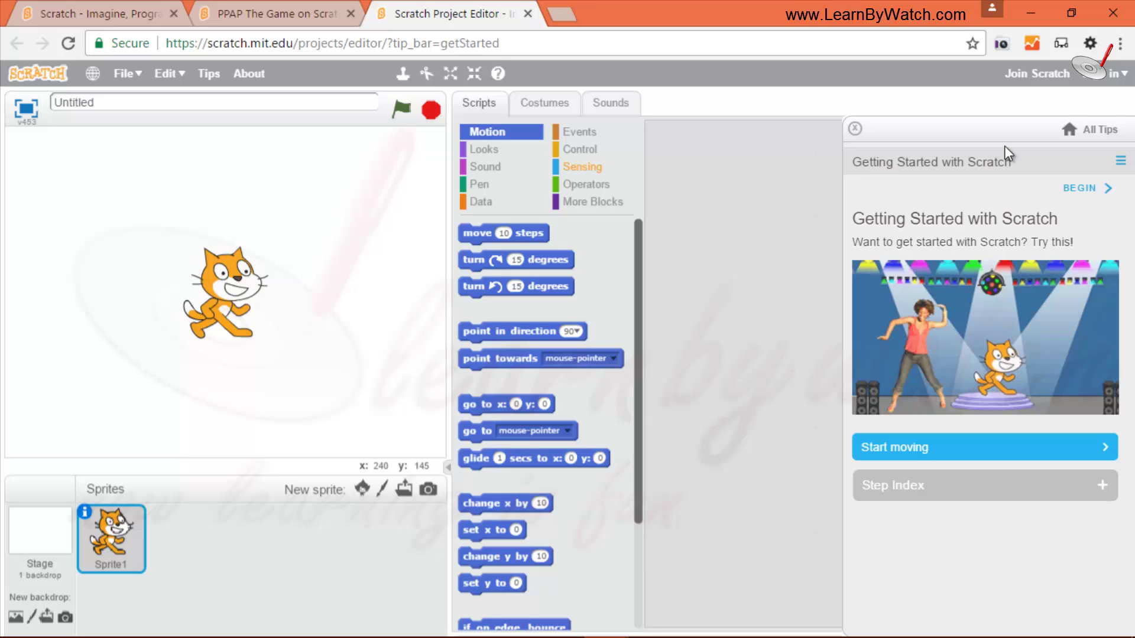
Close the tips and stack a move 10 steps block above a turn 15 degrees block
left_click(855, 129)
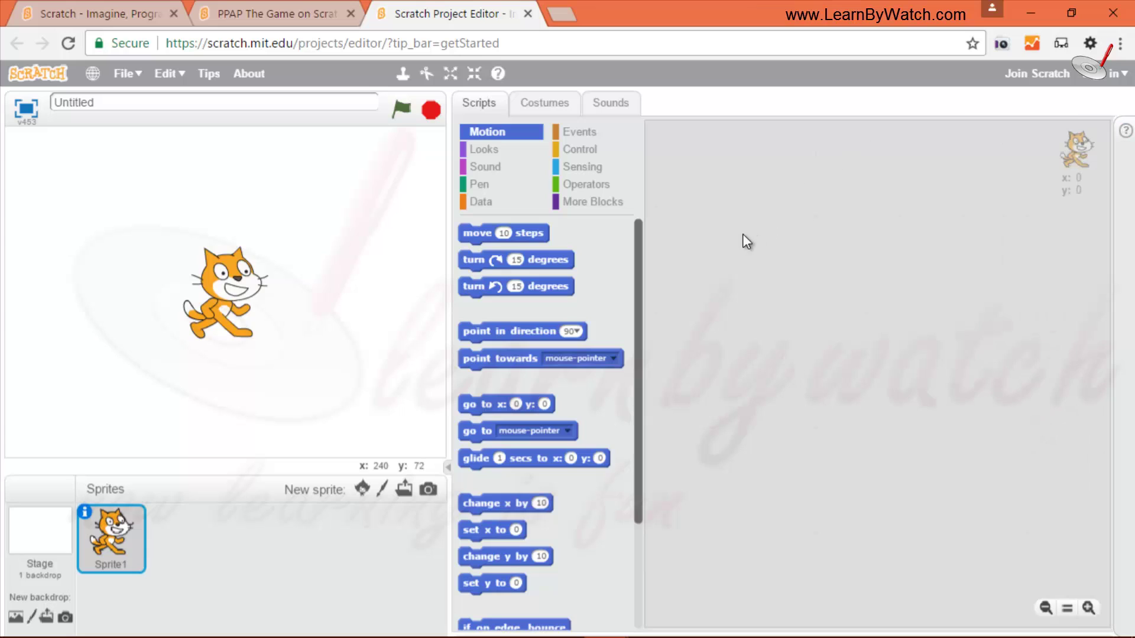
left_click_drag(515, 232, 772, 243)
left_click_drag(576, 260, 800, 261)
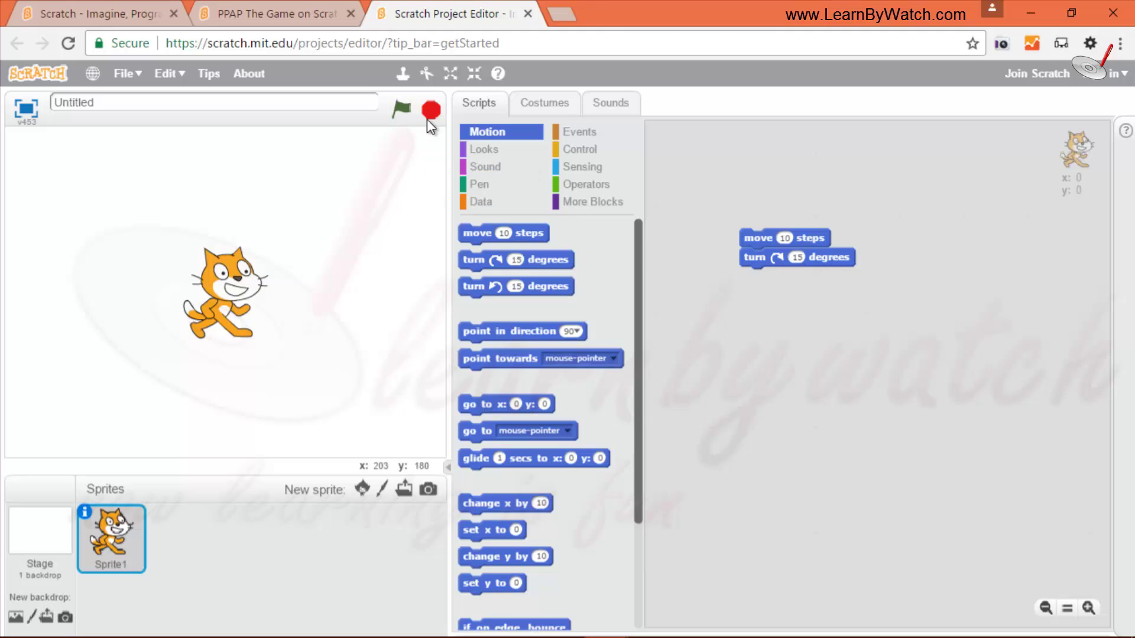
Run the script four times so the cat moves and rotates
left_click(821, 236)
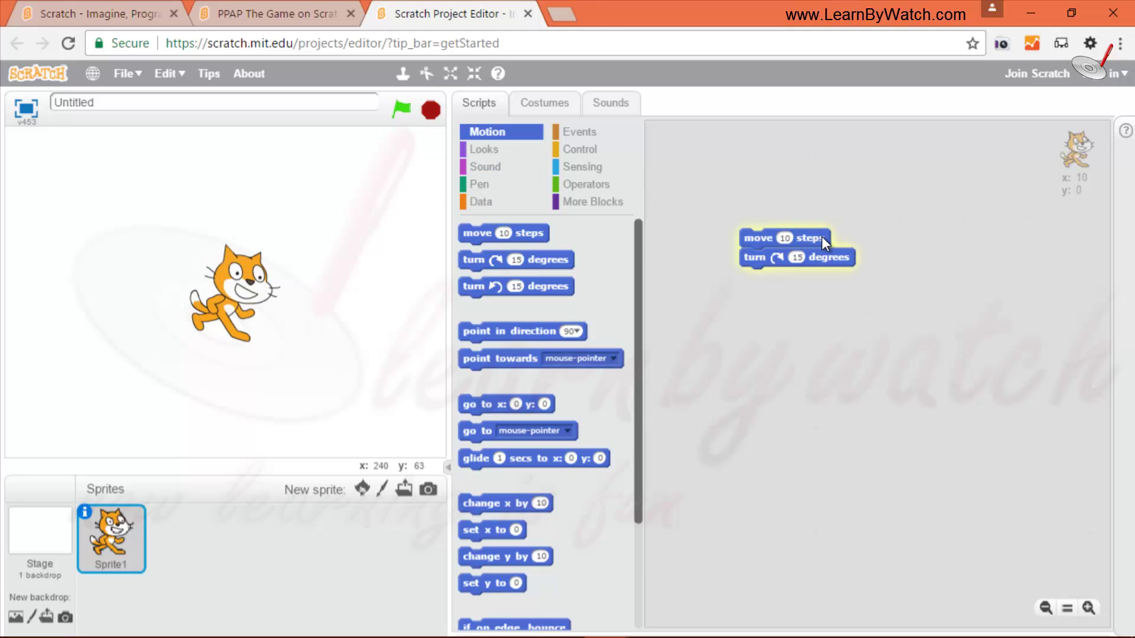
left_click(821, 236)
left_click(822, 236)
left_click(822, 236)
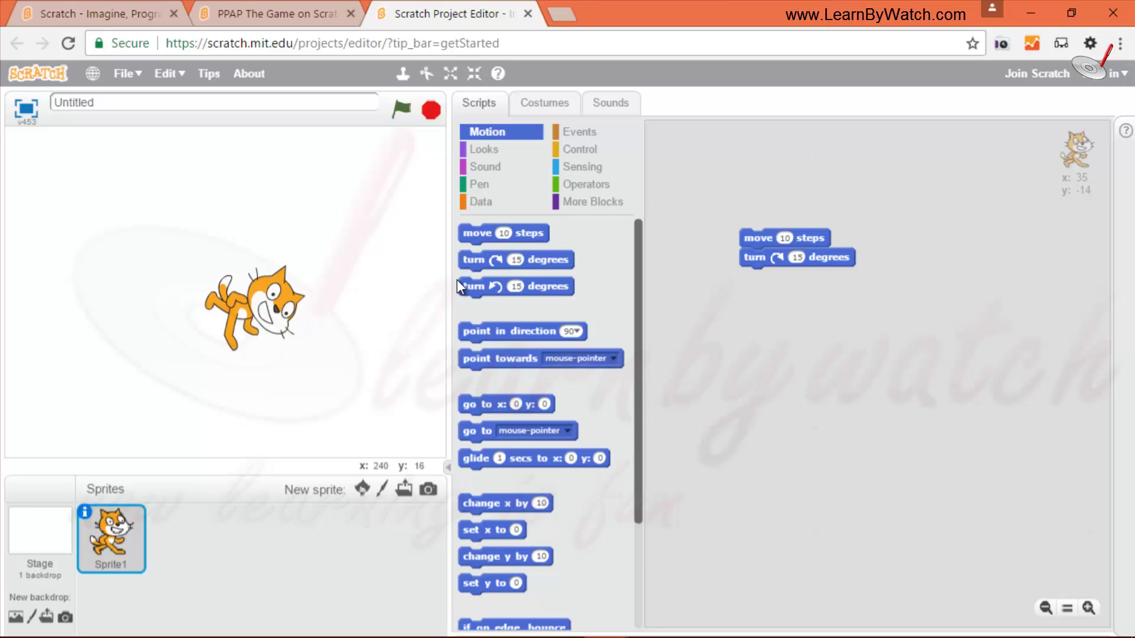
Switch to PPAP The Game and start it with the green flag and play button
left_click(274, 13)
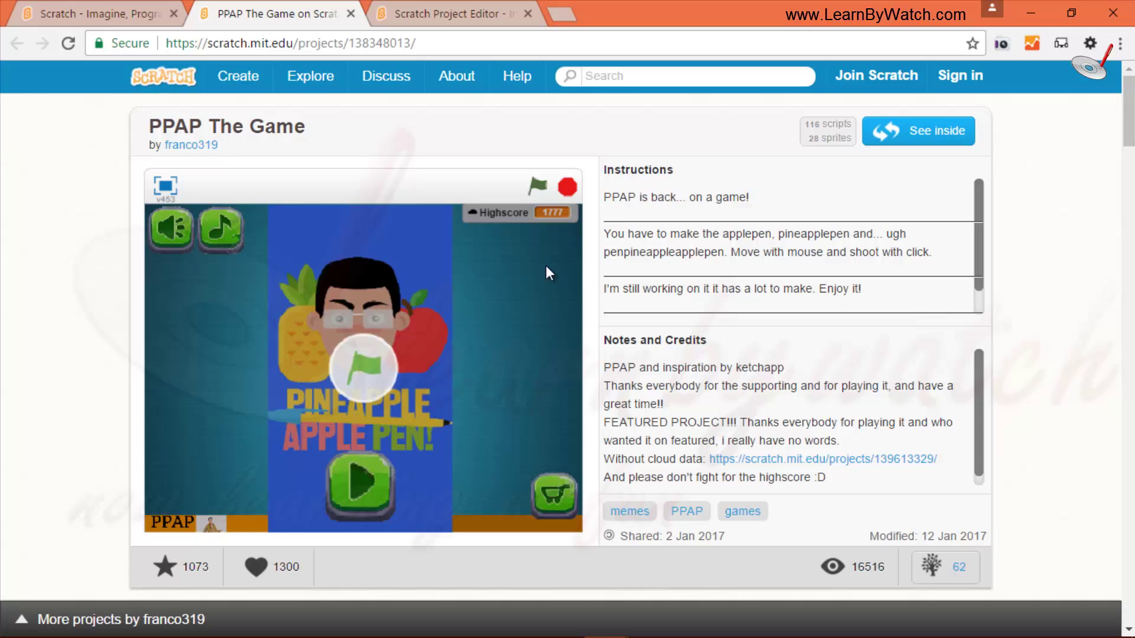
left_click(539, 190)
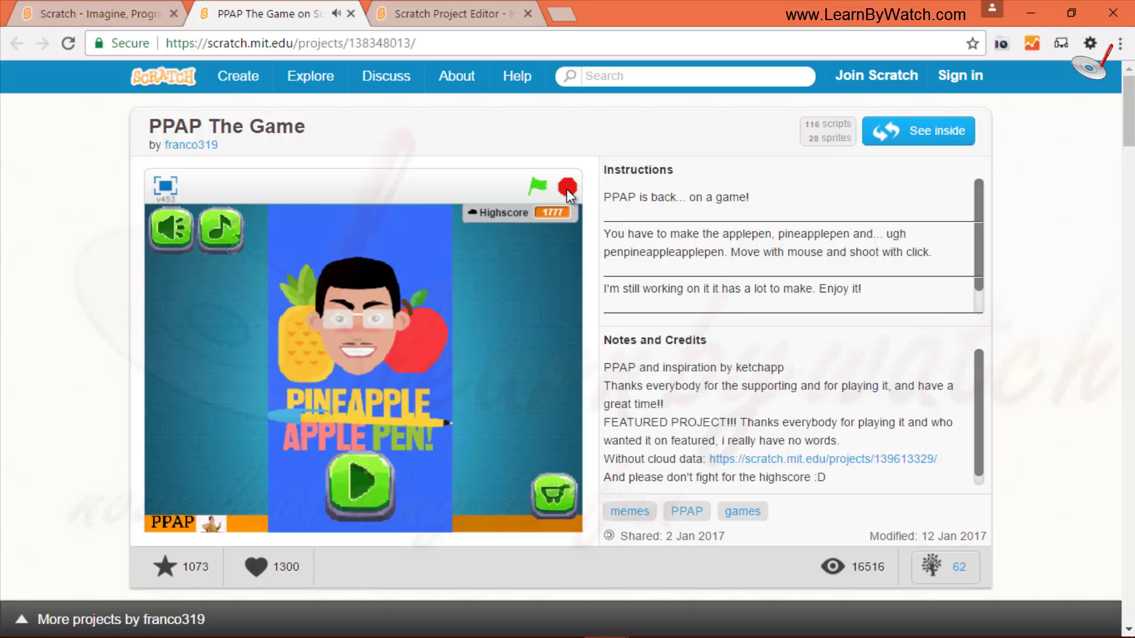
left_click(368, 492)
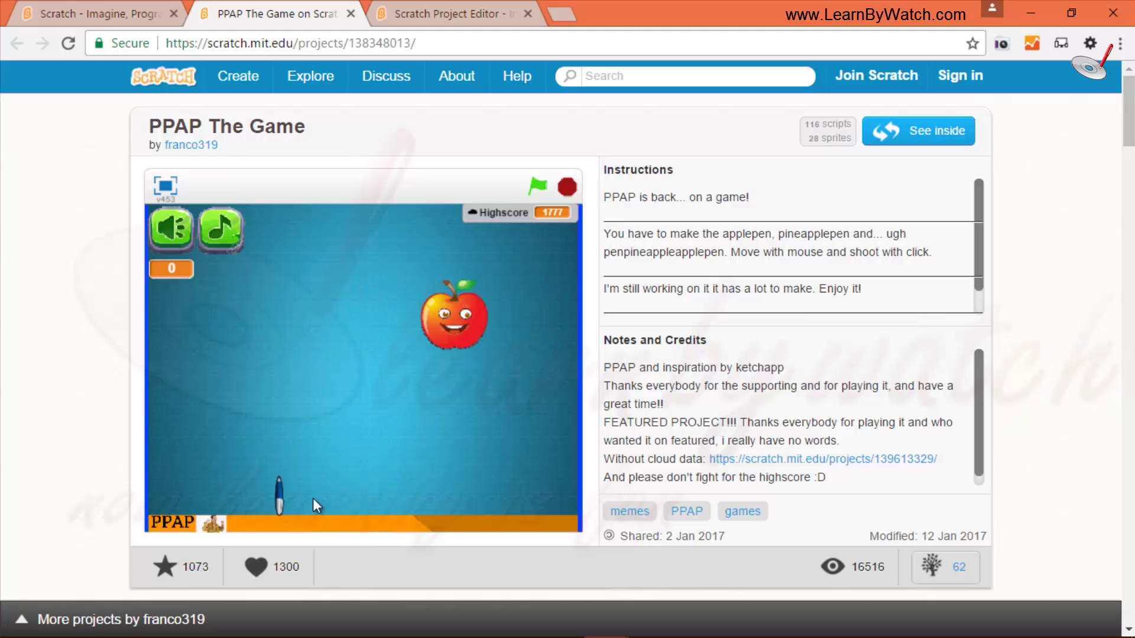
Shoot the pen at the apple and pineapple until game over at 2 points, then close the tab
left_click(443, 456)
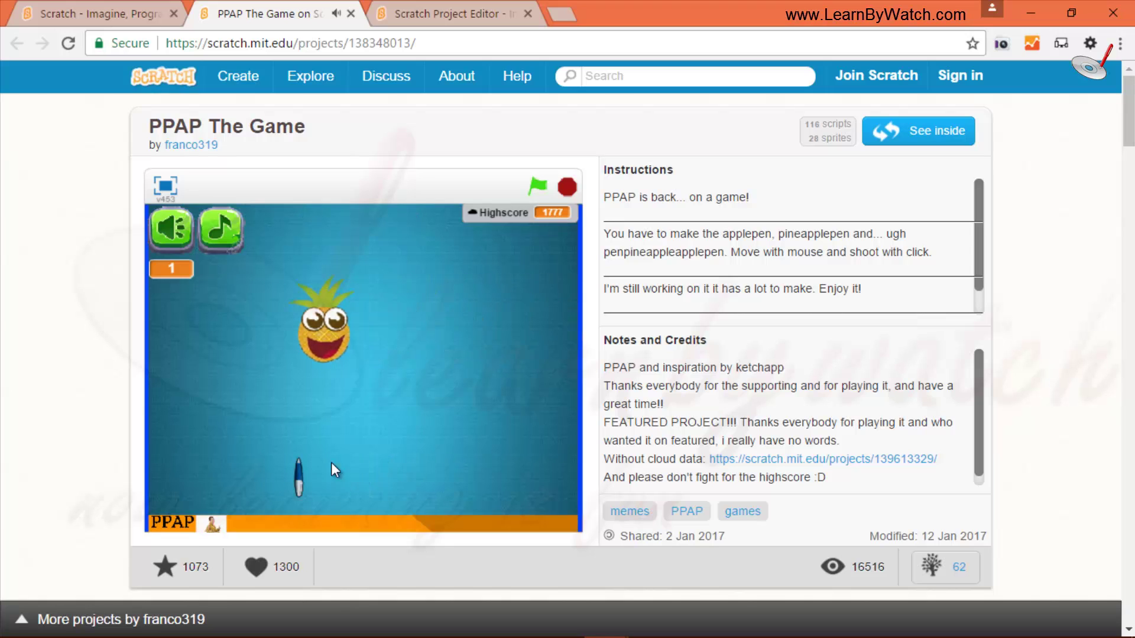
left_click(445, 474)
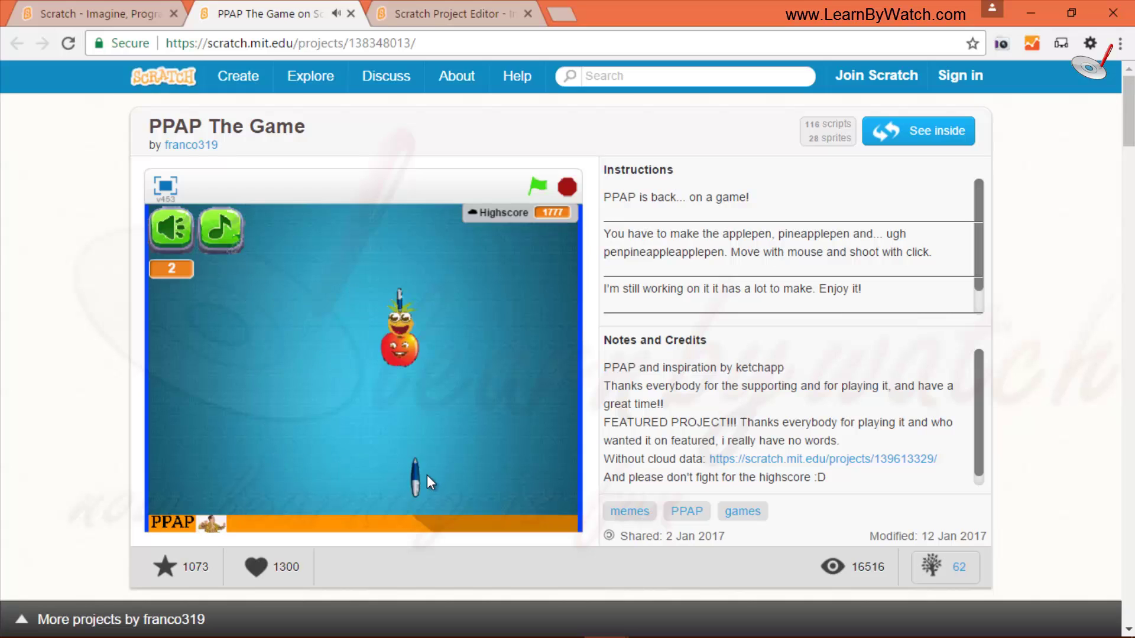
left_click(424, 476)
left_click(173, 233)
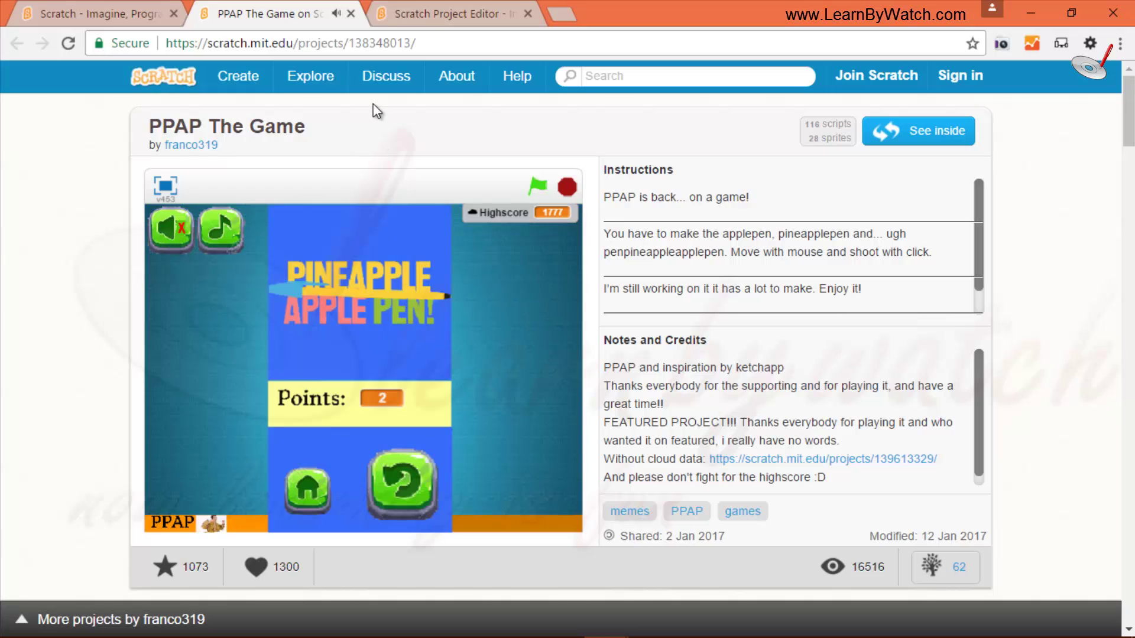
left_click(351, 14)
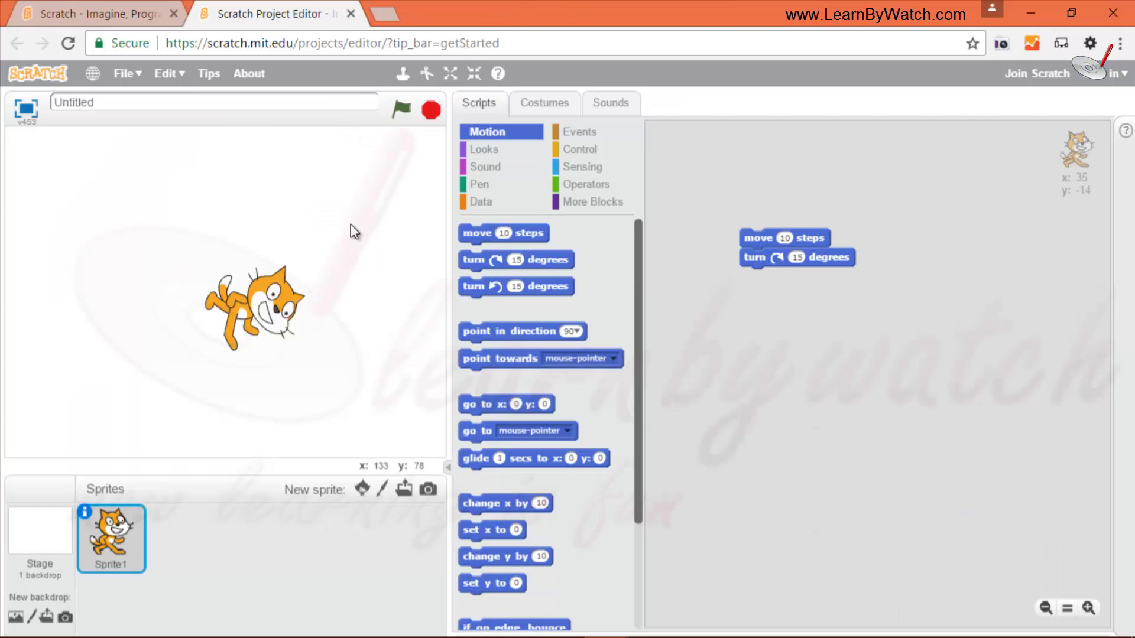
Close the Untitled editor tab without saving via Leave, then open a new browser tab
left_click(140, 74)
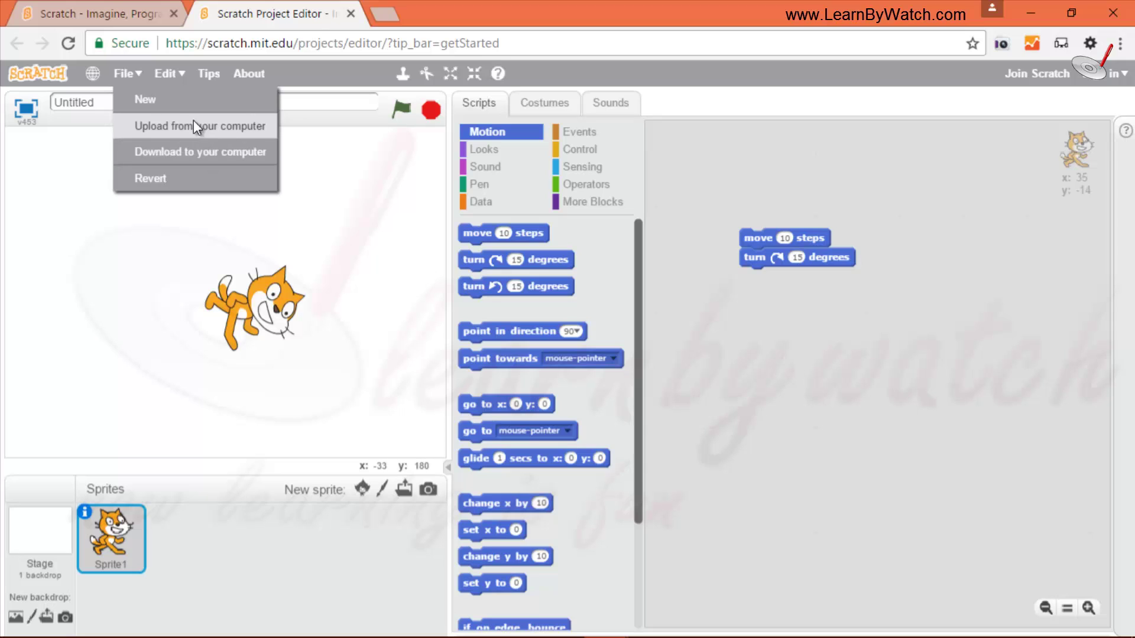
left_click(351, 14)
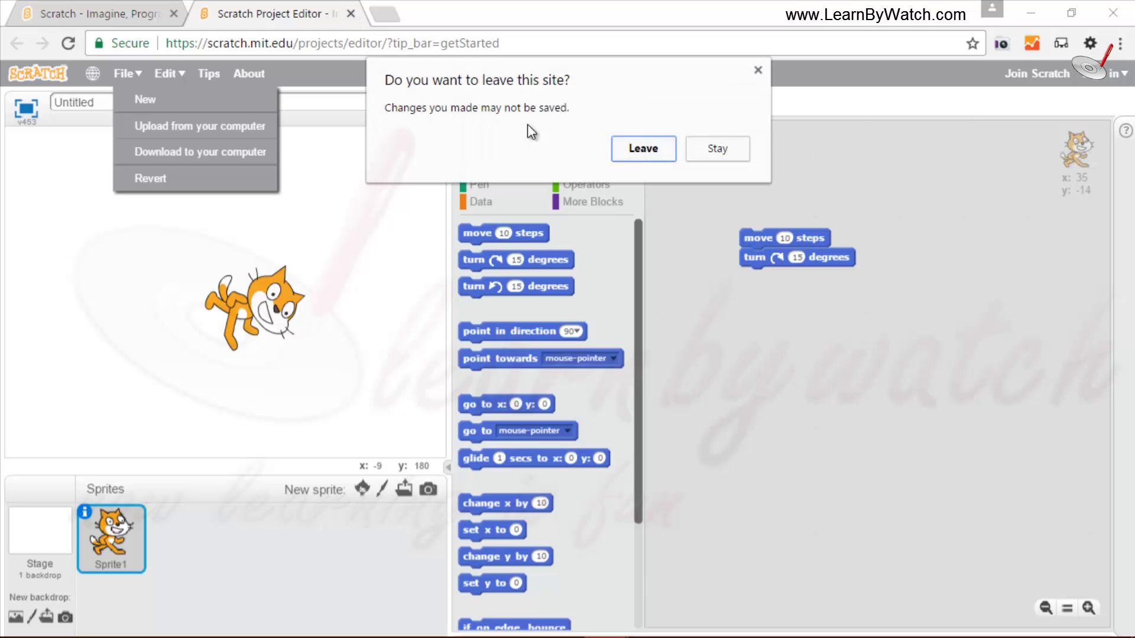
left_click(639, 149)
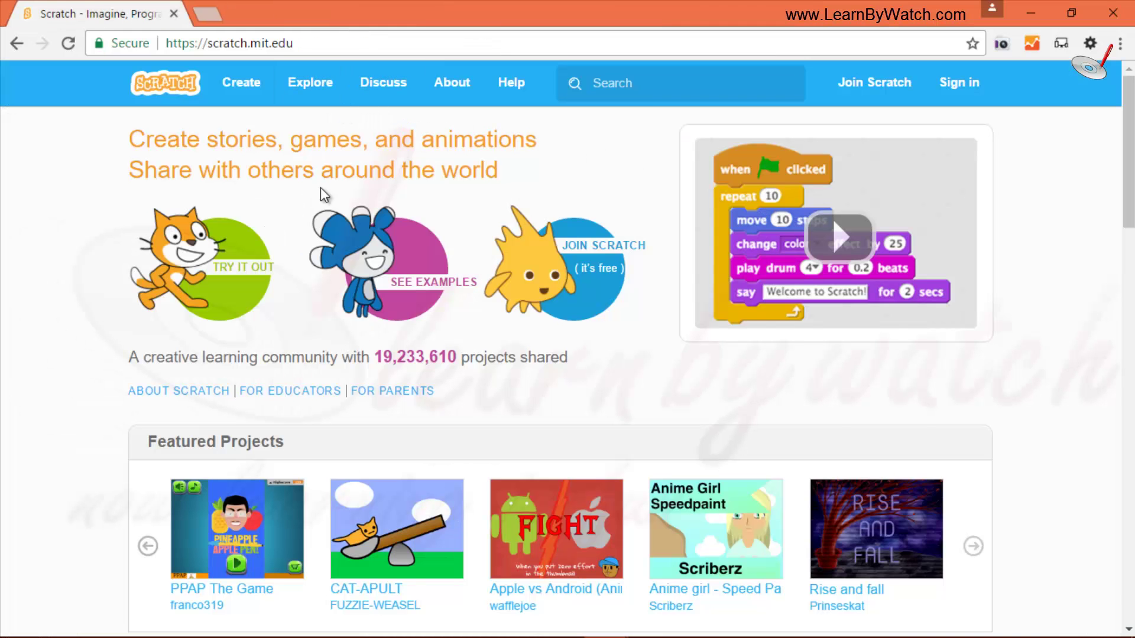
left_click(207, 13)
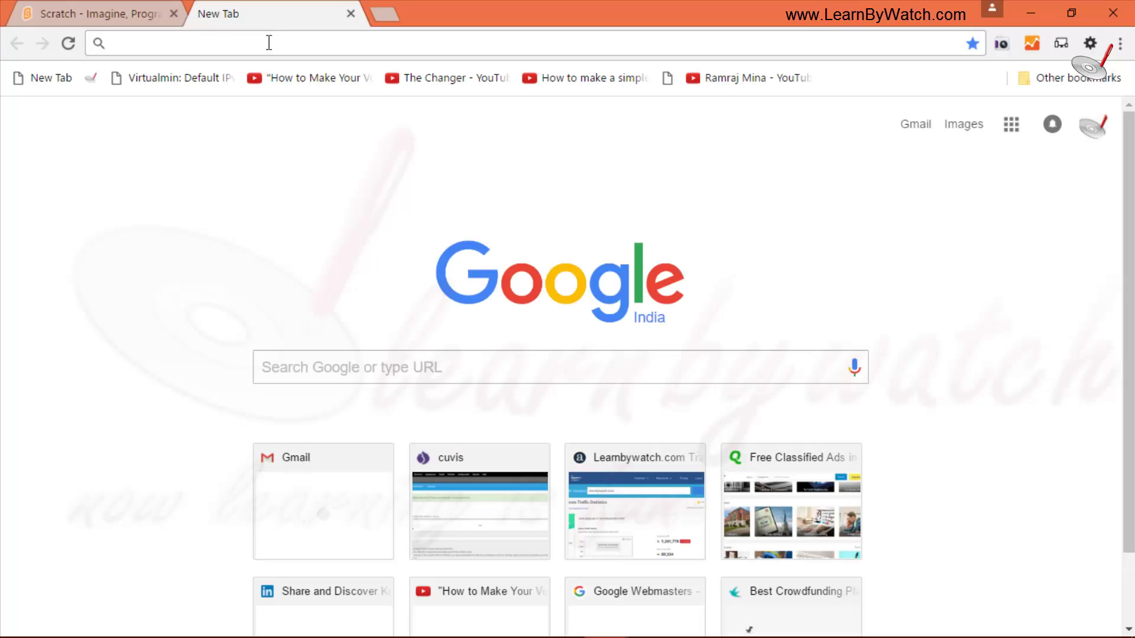
Search 'scratch off' from the new tab's address bar and open the Scratch Offline Editor result
left_click(99, 5)
scroll(408, 217, "down", 20)
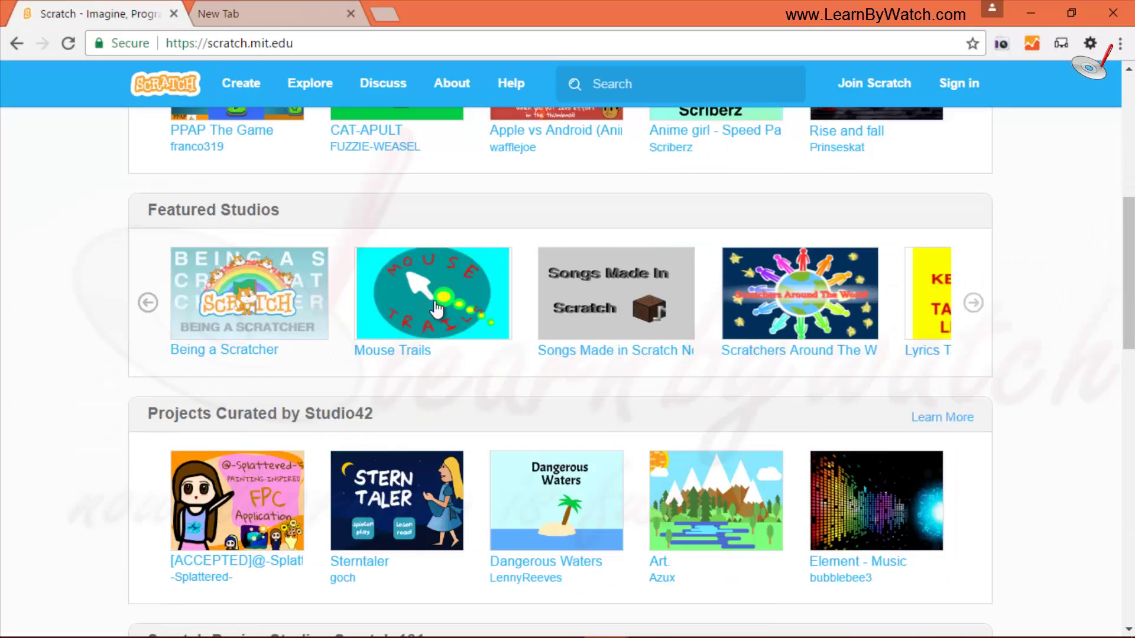
scroll(416, 317, "up", 20)
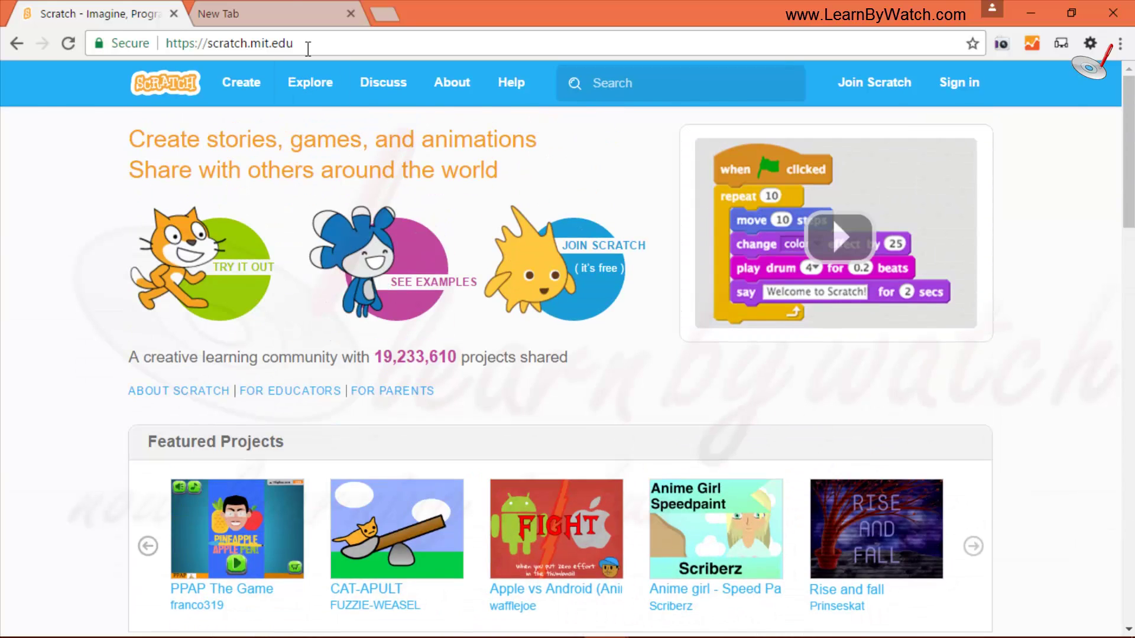
left_click(305, 14)
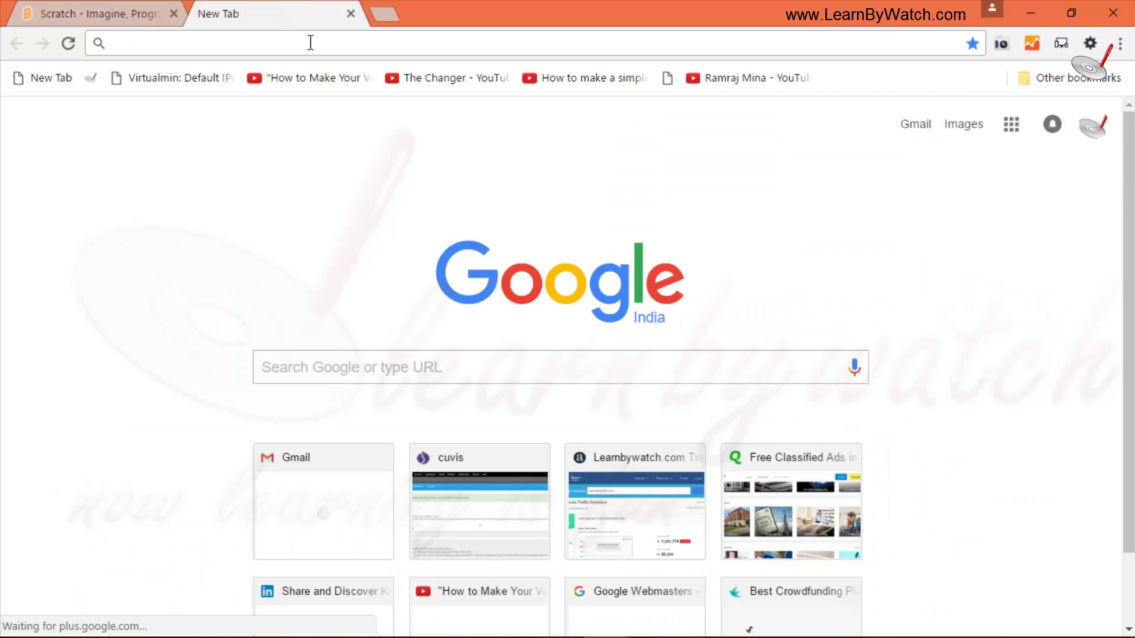
type("scar")
key("BackSpace")
key("BackSpace")
type("a")
key("BackSpace")
key("BackSpace")
key("BackSpace")
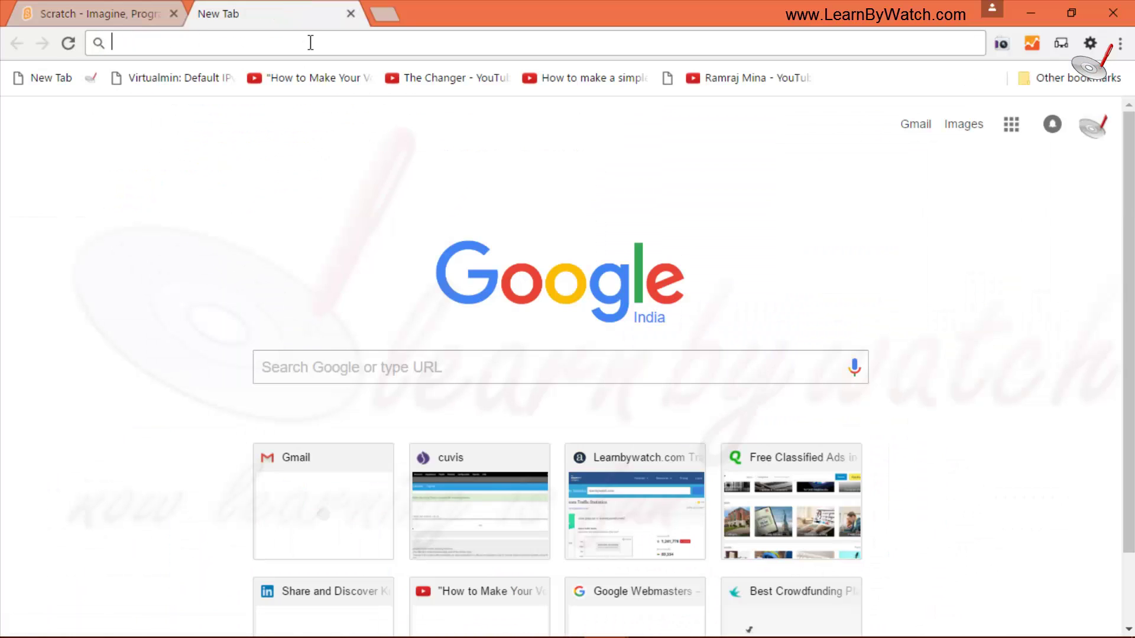
type("scratch")
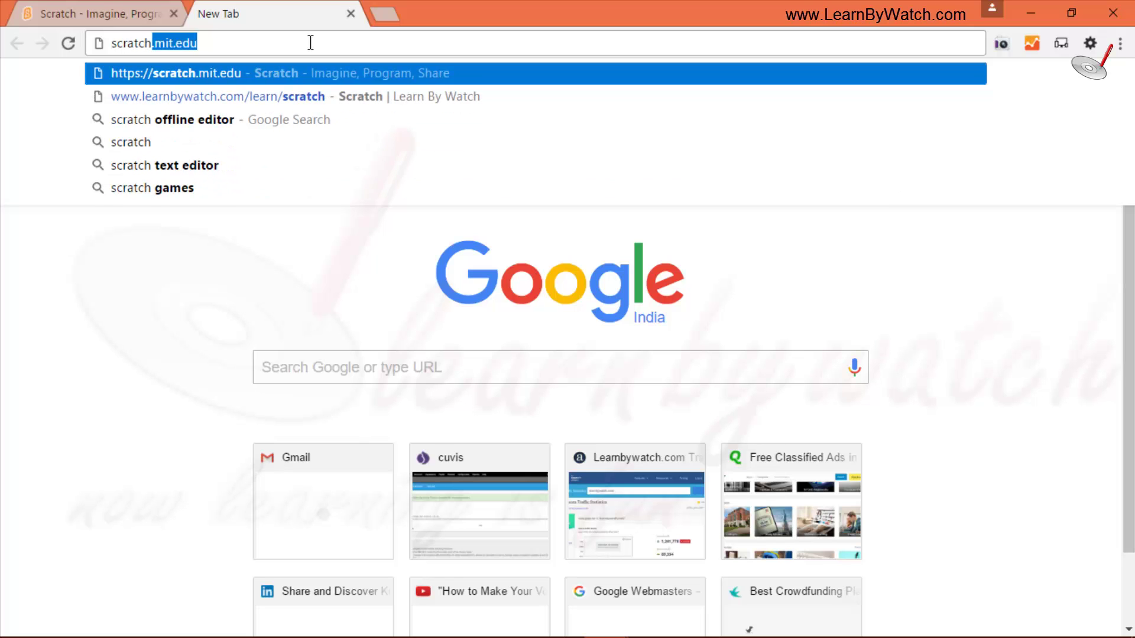
type(" offline editor")
key("Return")
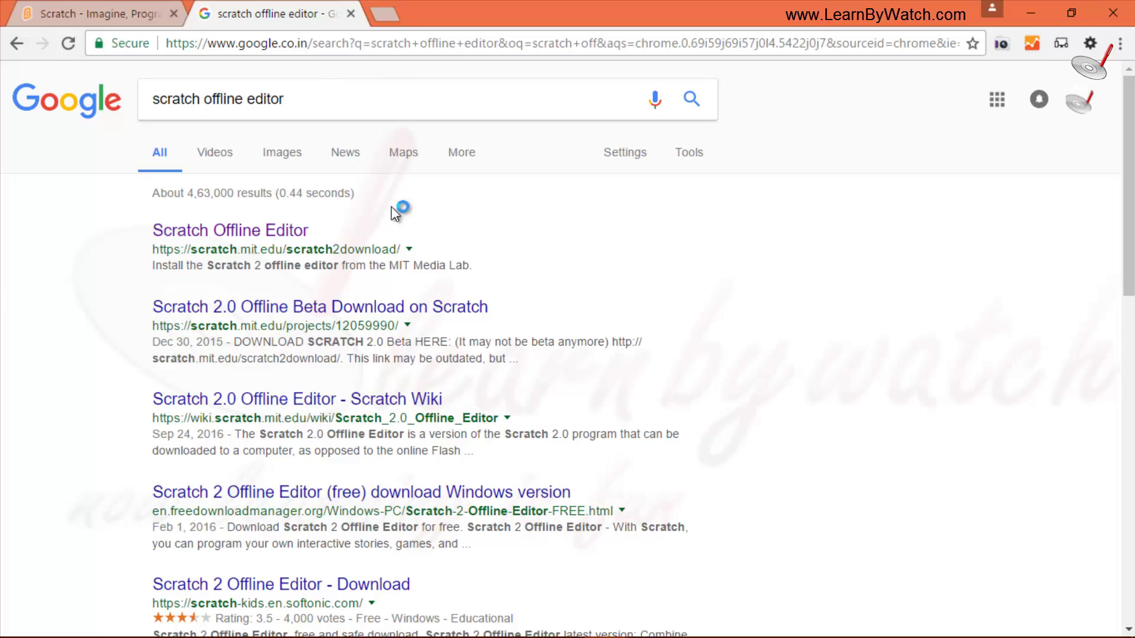
left_click(237, 234)
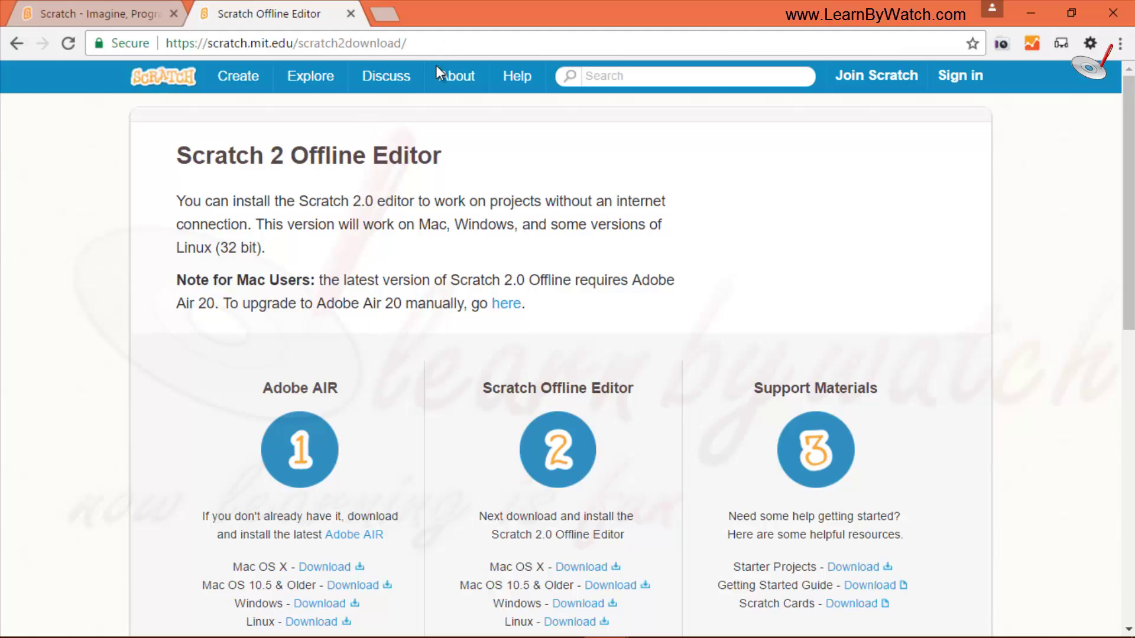
Download the Windows installer Scratch-453.exe from the Scratch 2 Offline Editor page
scroll(469, 334, "down", 3)
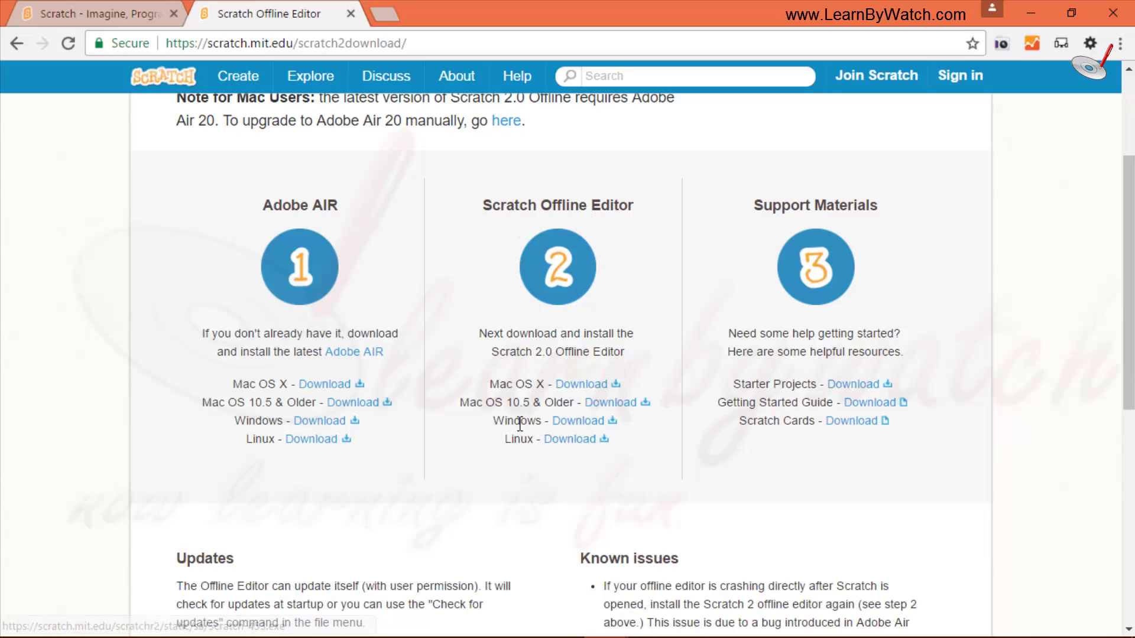
left_click(585, 423)
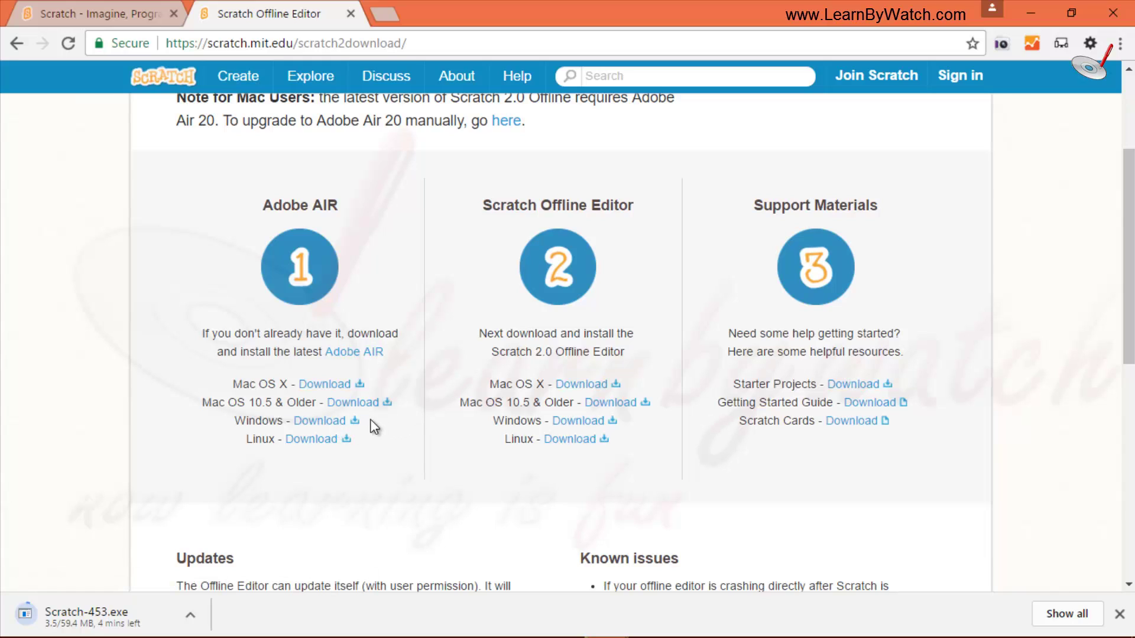
Browse the app list at ninite.com, then close it and return to the Scratch home tab
left_click(388, 13)
type("nin")
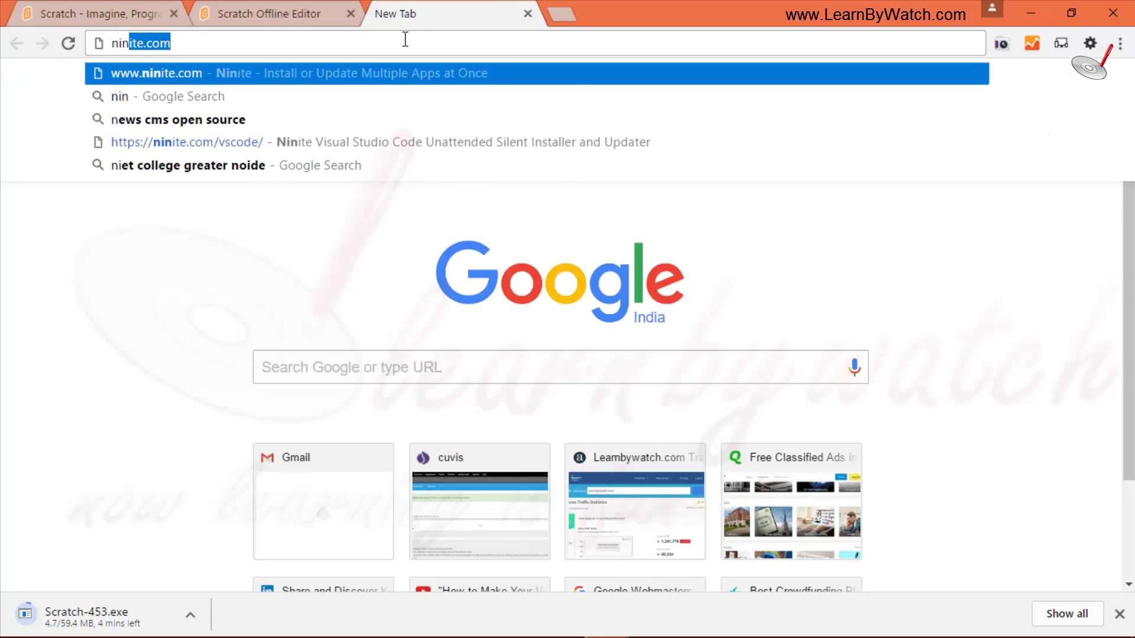
type("ite")
key("Return")
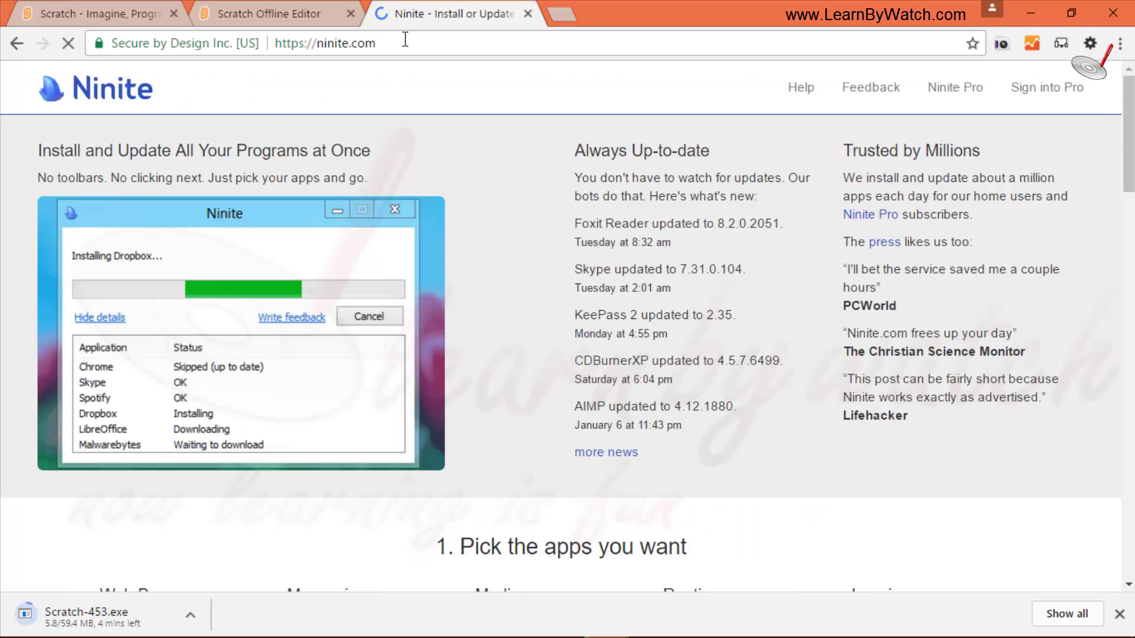
scroll(615, 195, "down", 6)
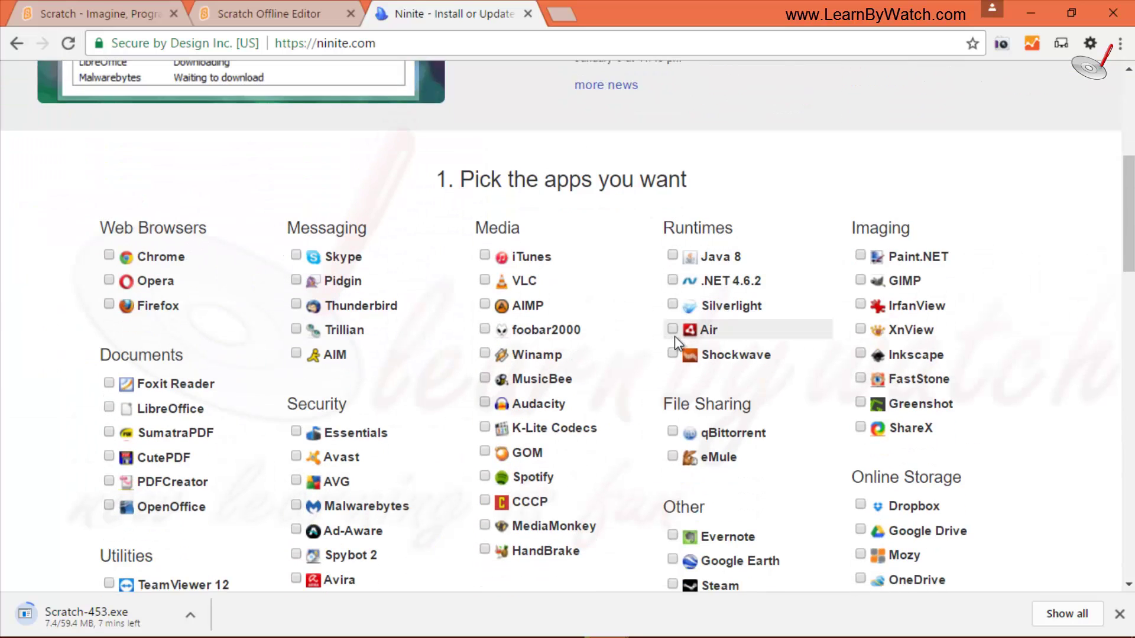
scroll(625, 332, "down", 14)
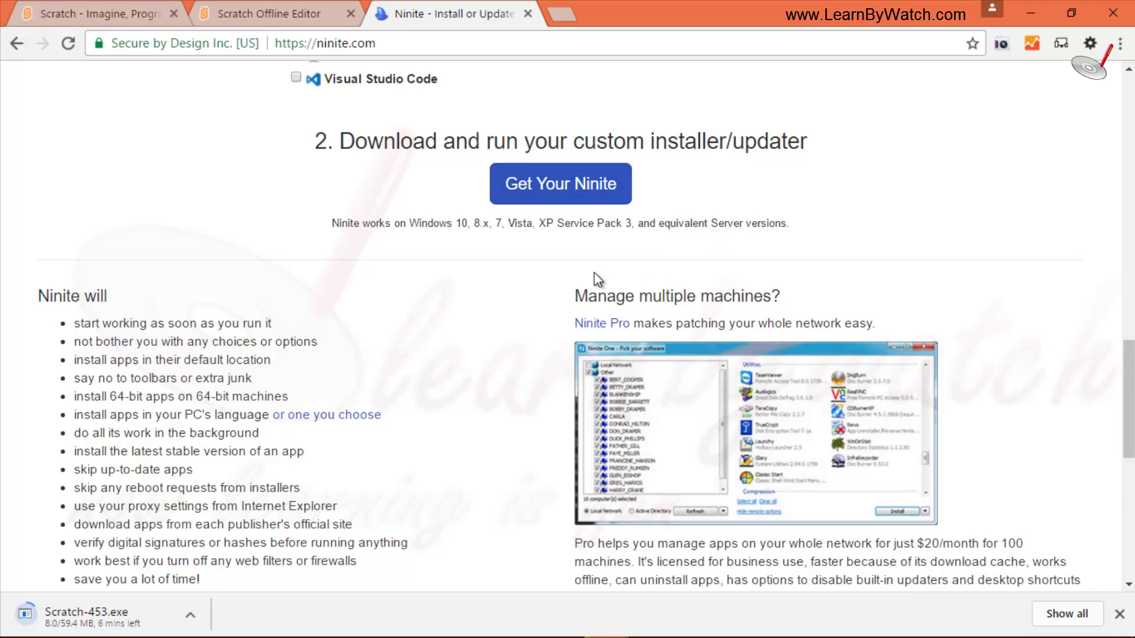
scroll(587, 284, "up", 20)
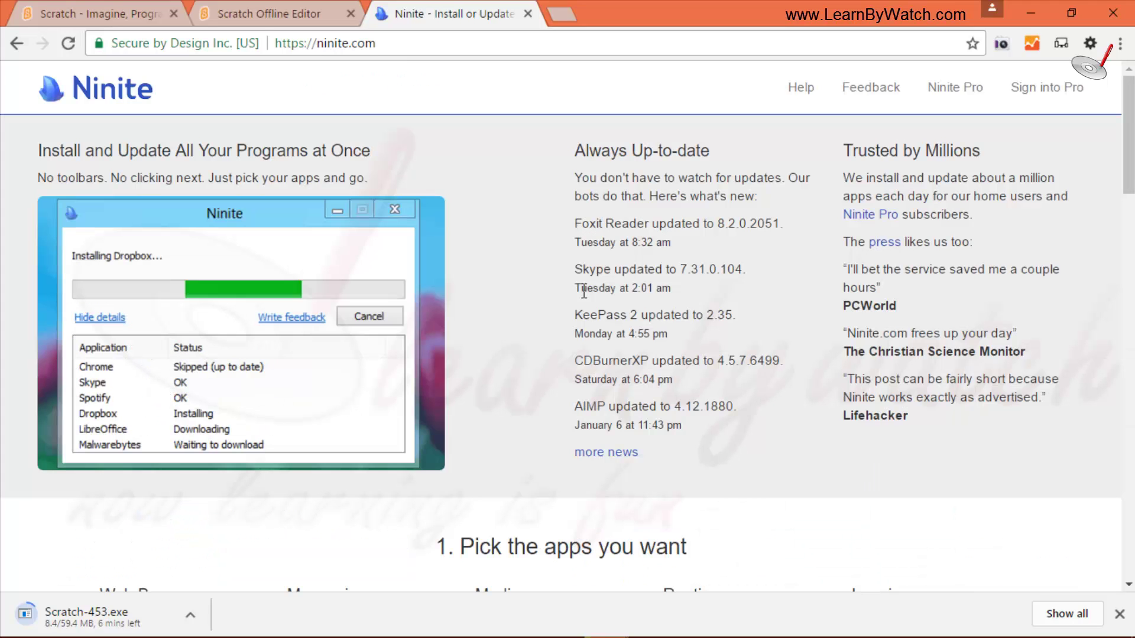
left_click(528, 13)
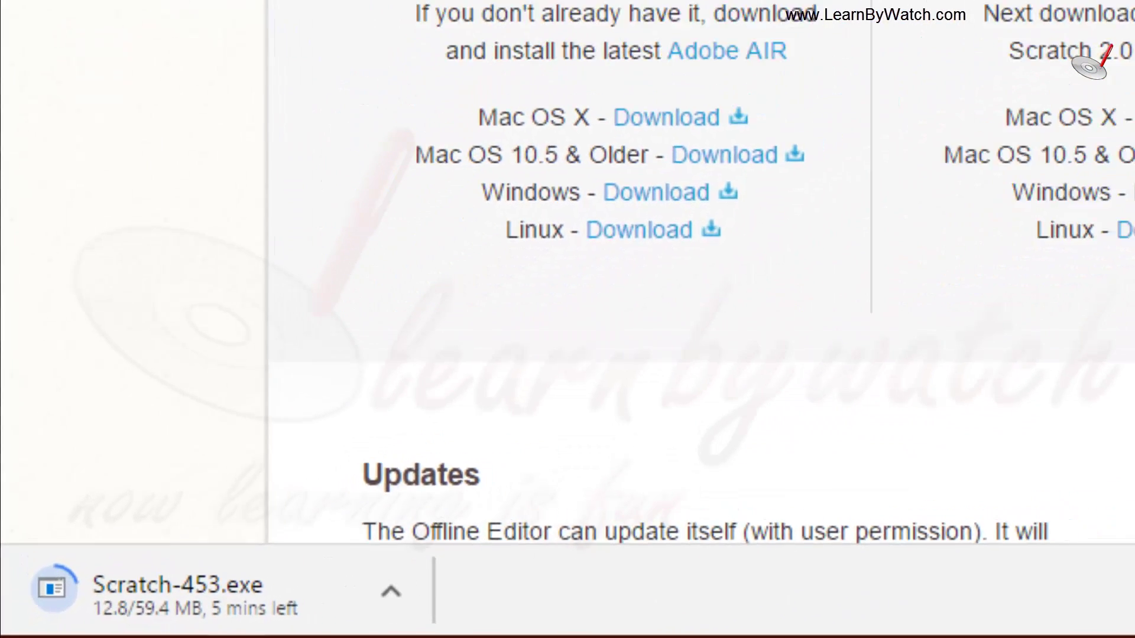
left_click(94, 13)
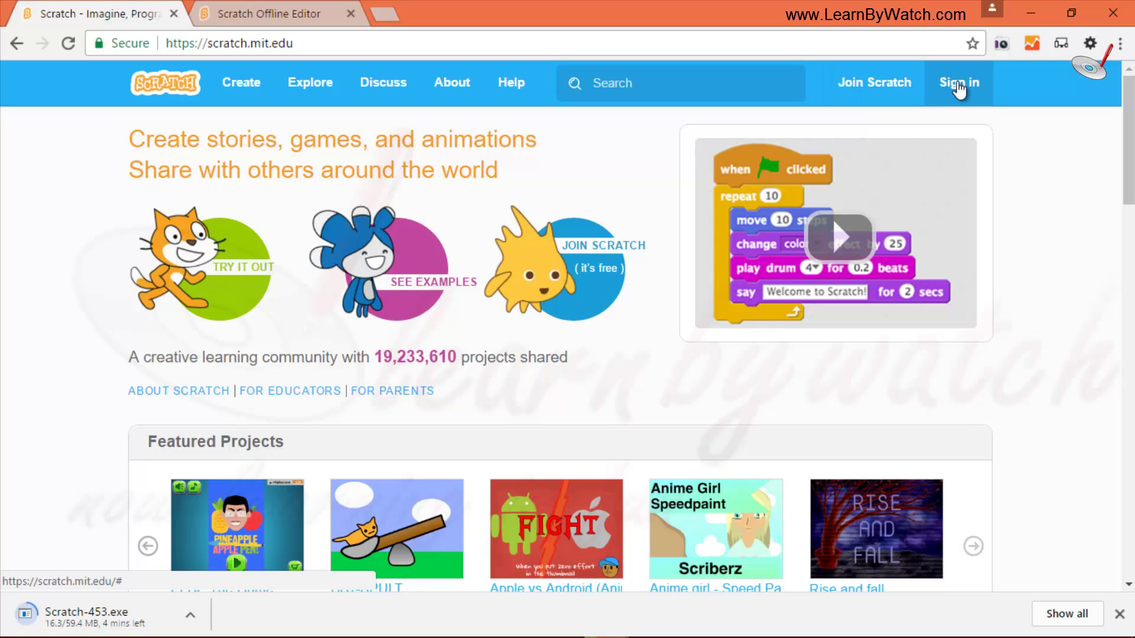
Open Join Scratch and enter a username, replacing the first attempt that contained a space
left_click(863, 98)
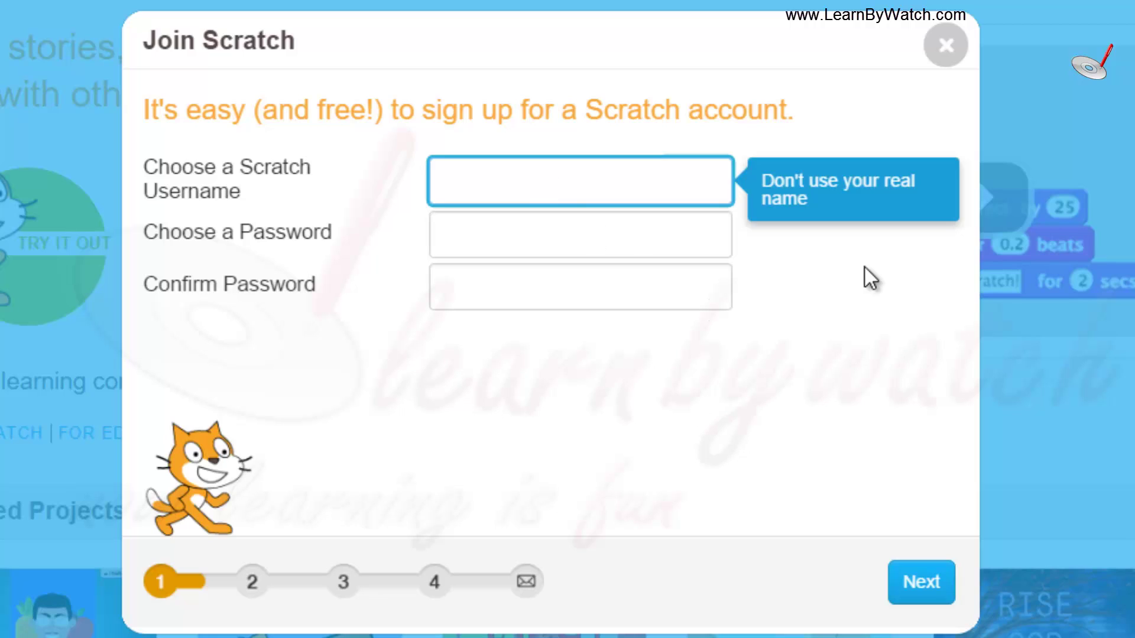
type("Yogen")
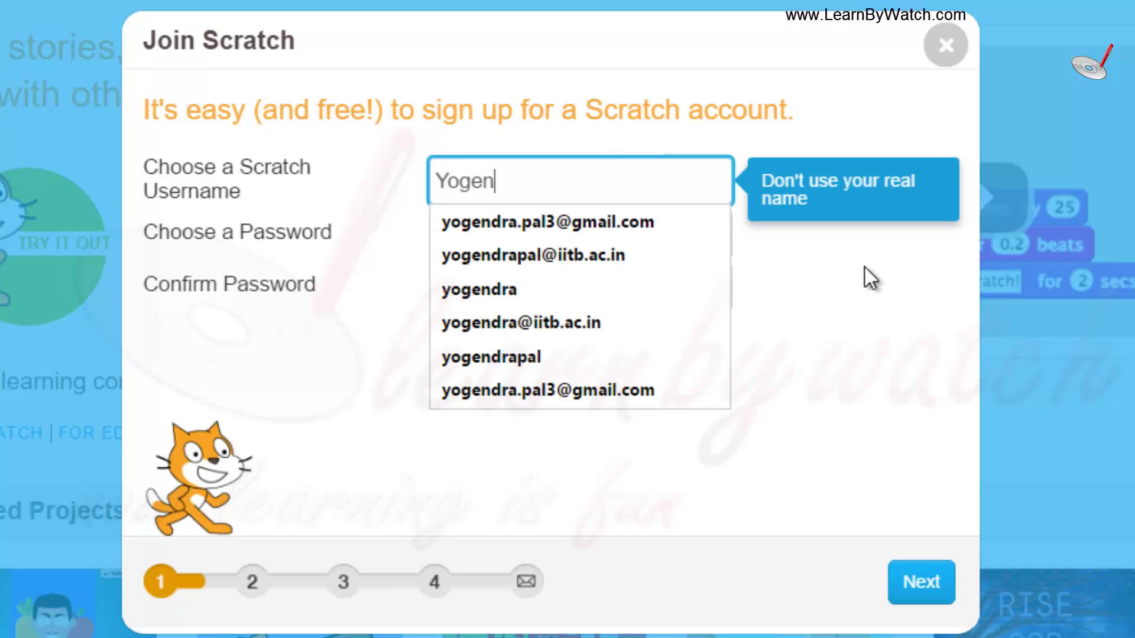
type("dra Pal")
key("Tab")
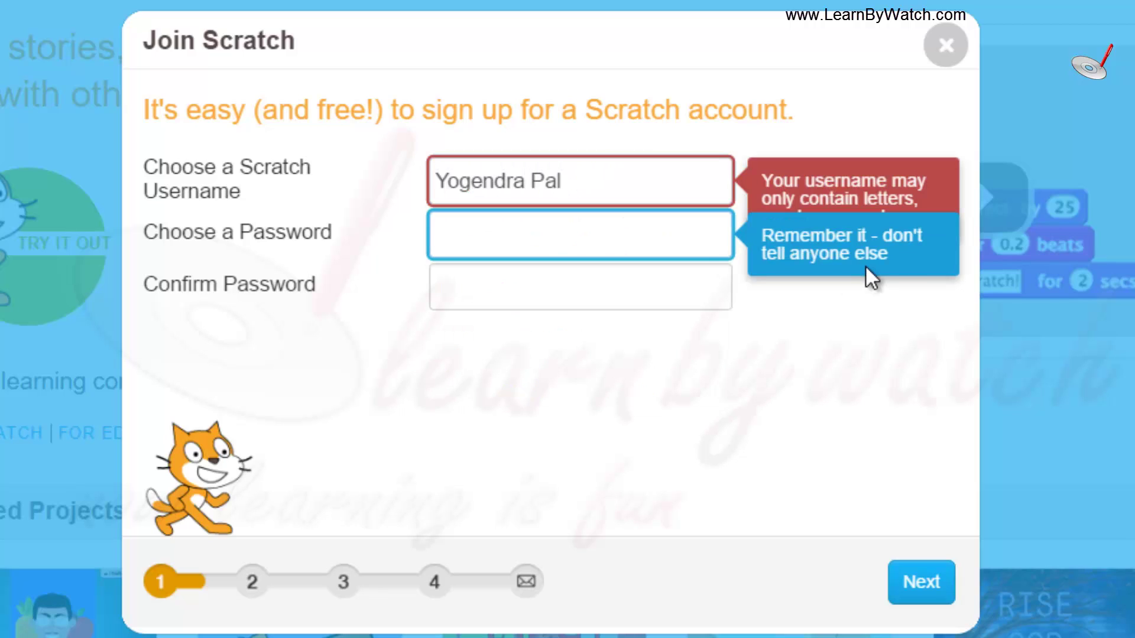
triple_click(626, 195)
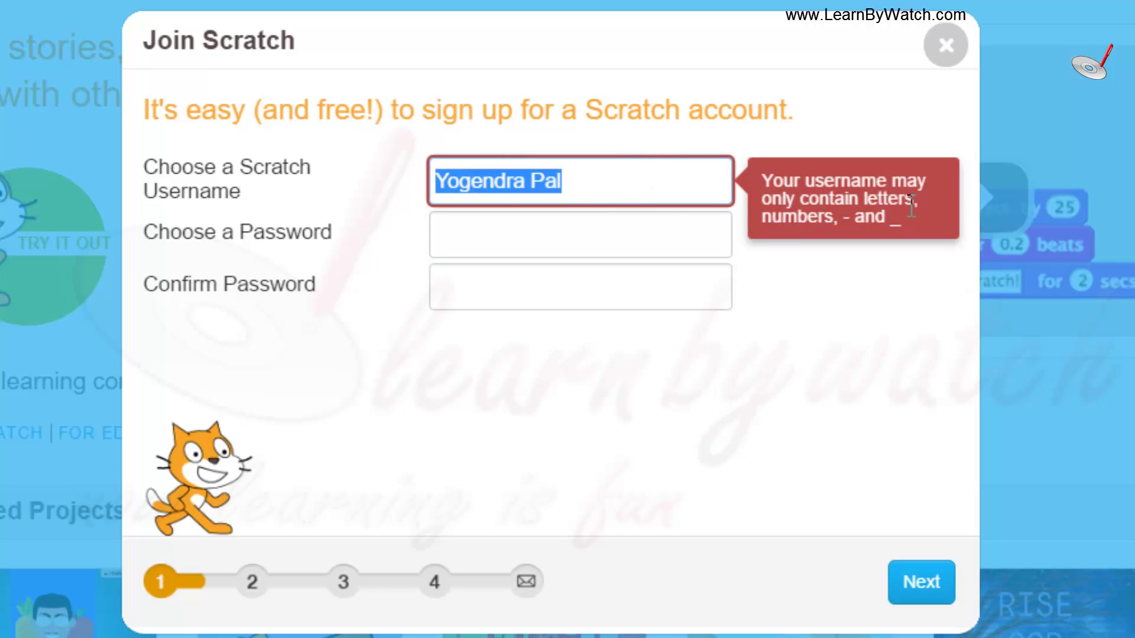
left_click(588, 177)
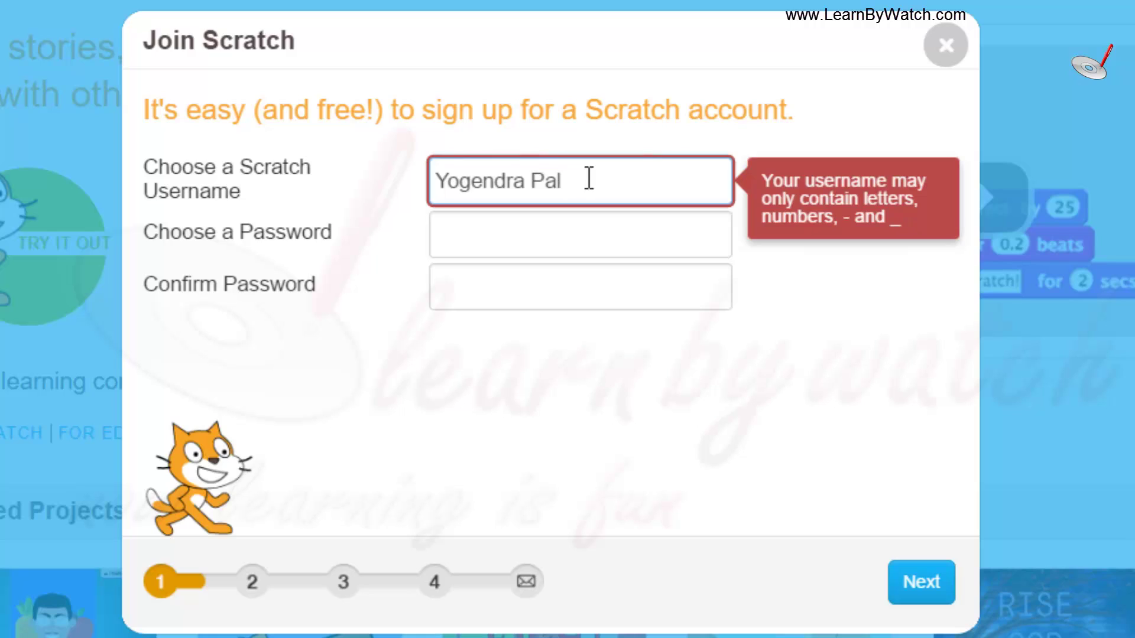
left_click_drag(600, 177, 386, 186)
left_click(444, 183)
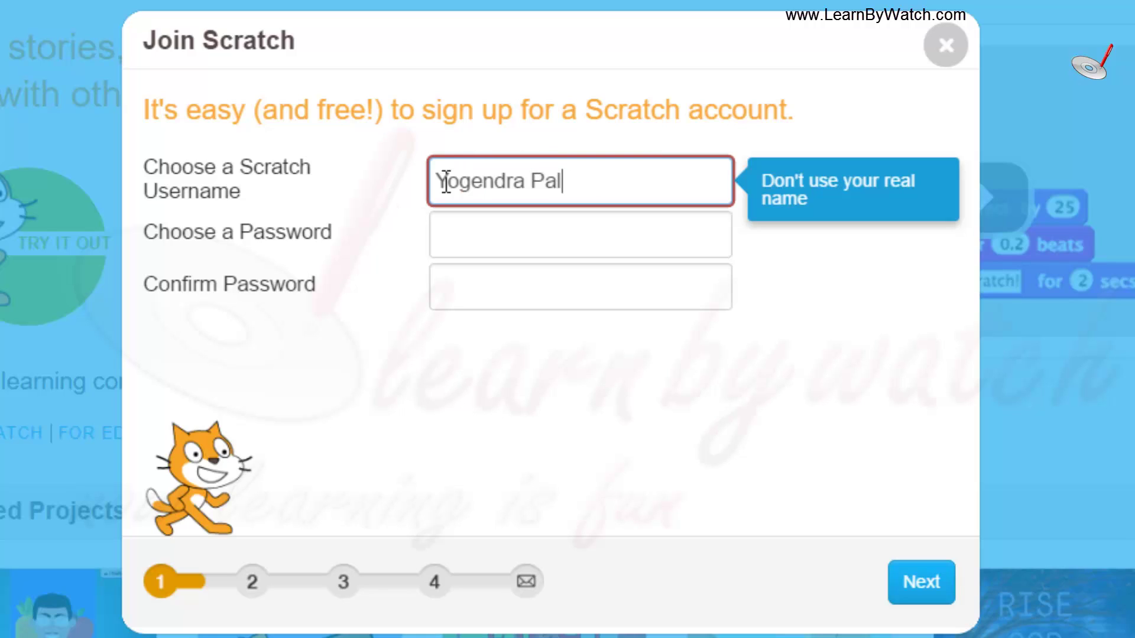
key("BackSpace")
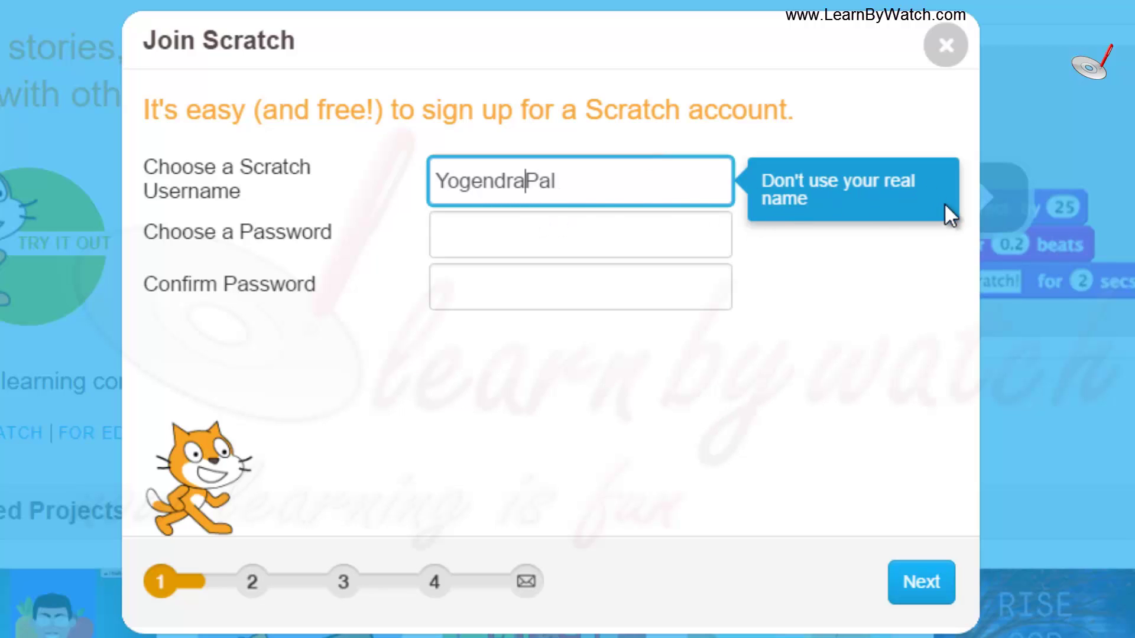
key("ctrl+a")
type("learn")
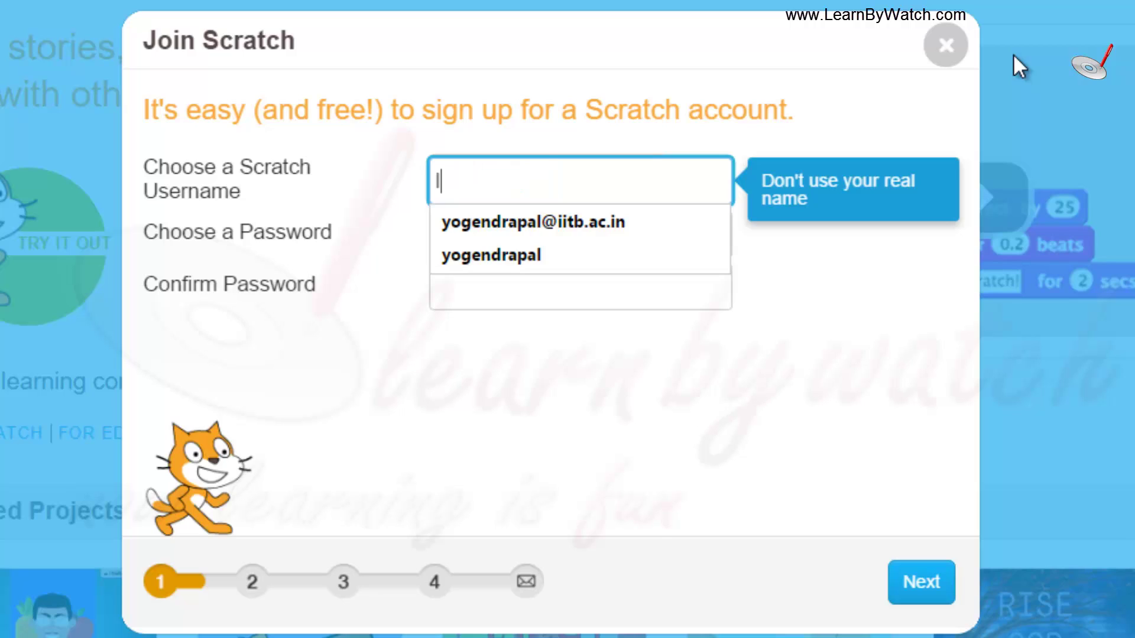
type("bywatch")
Enter and confirm the account password, then advance to the personal details step
key("Tab")
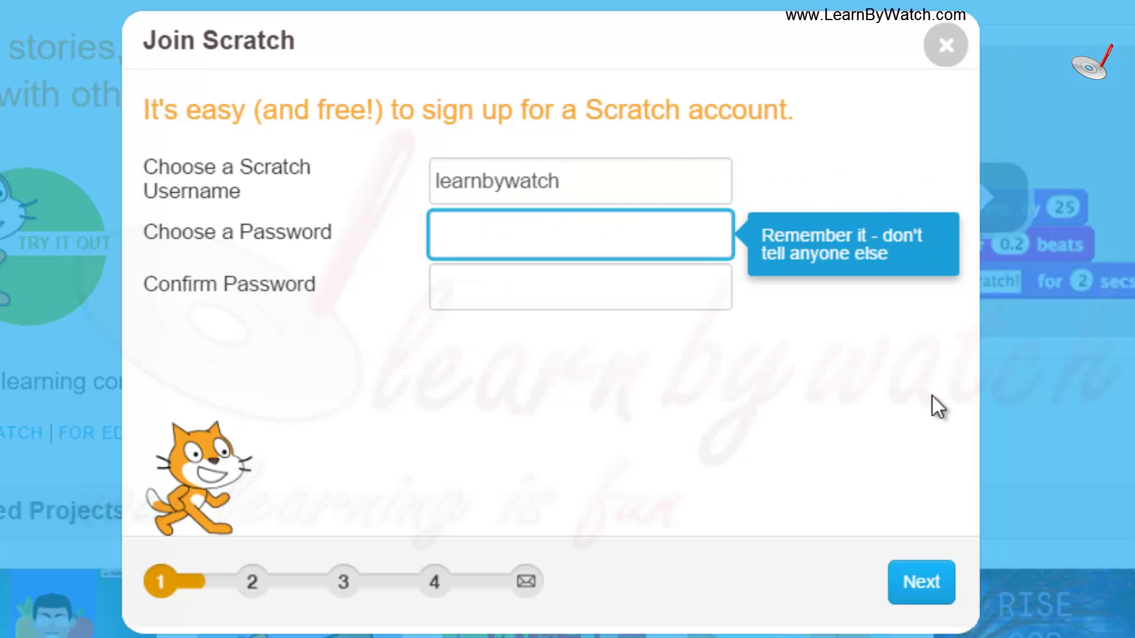
type("********")
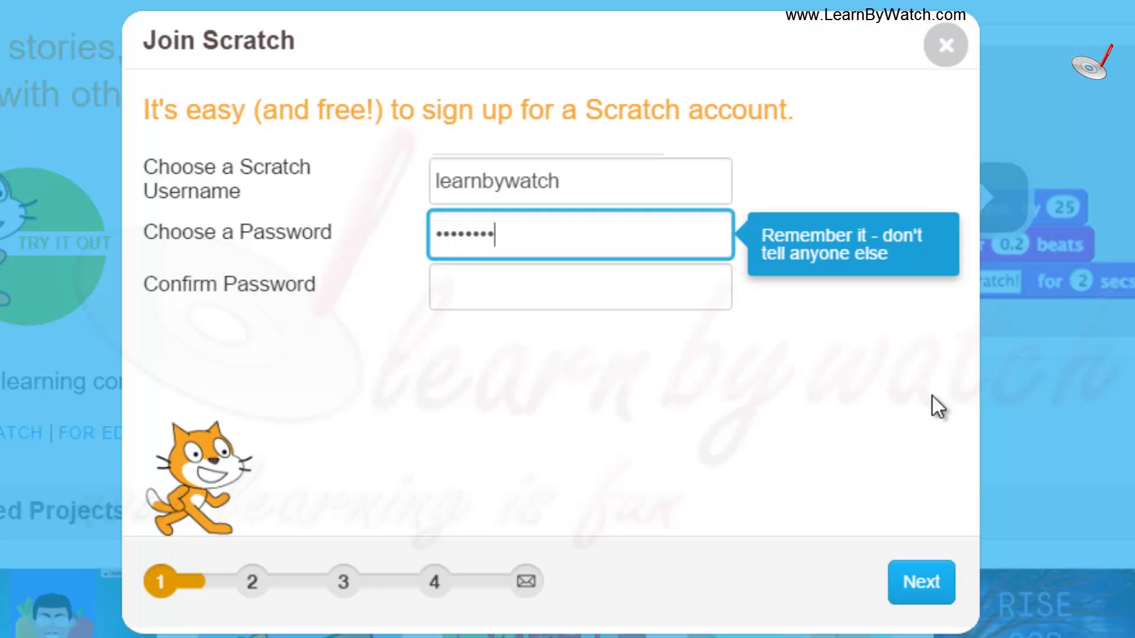
type("*****")
key("Tab")
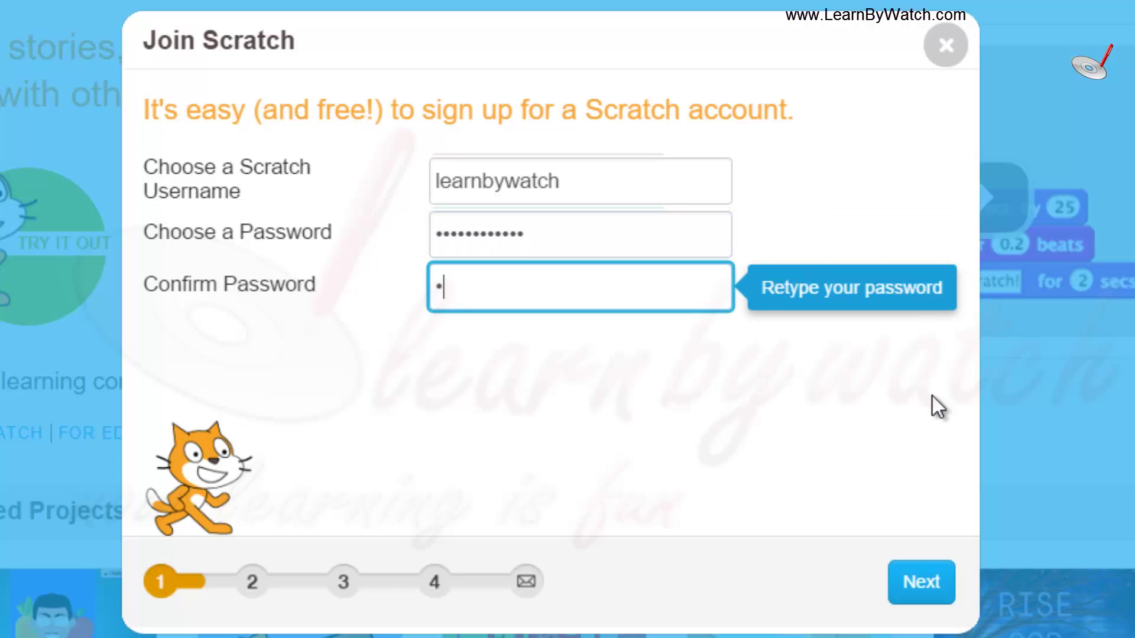
type("*************")
left_click(917, 587)
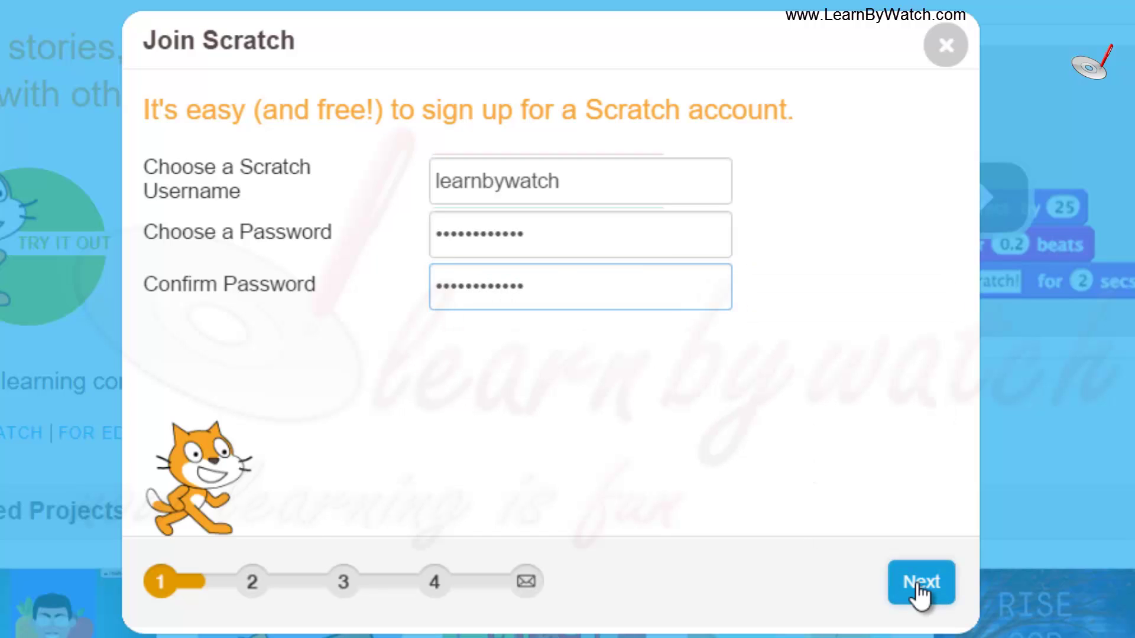
Fill in birth month February, year 1985, gender Male and country India, then continue
left_click(444, 204)
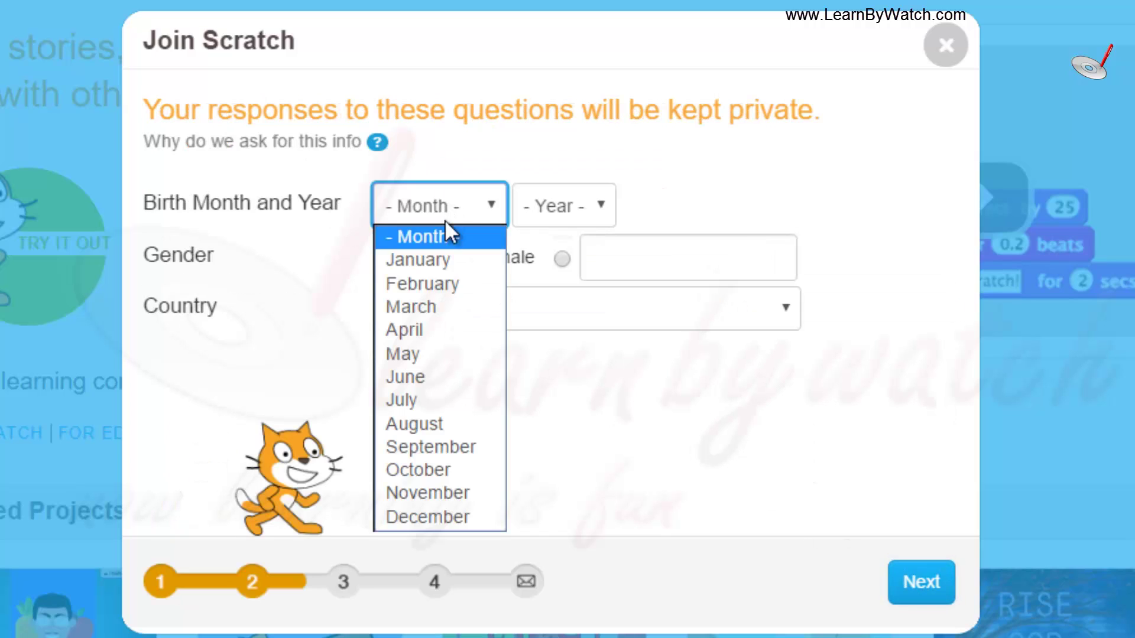
left_click(444, 285)
left_click(572, 207)
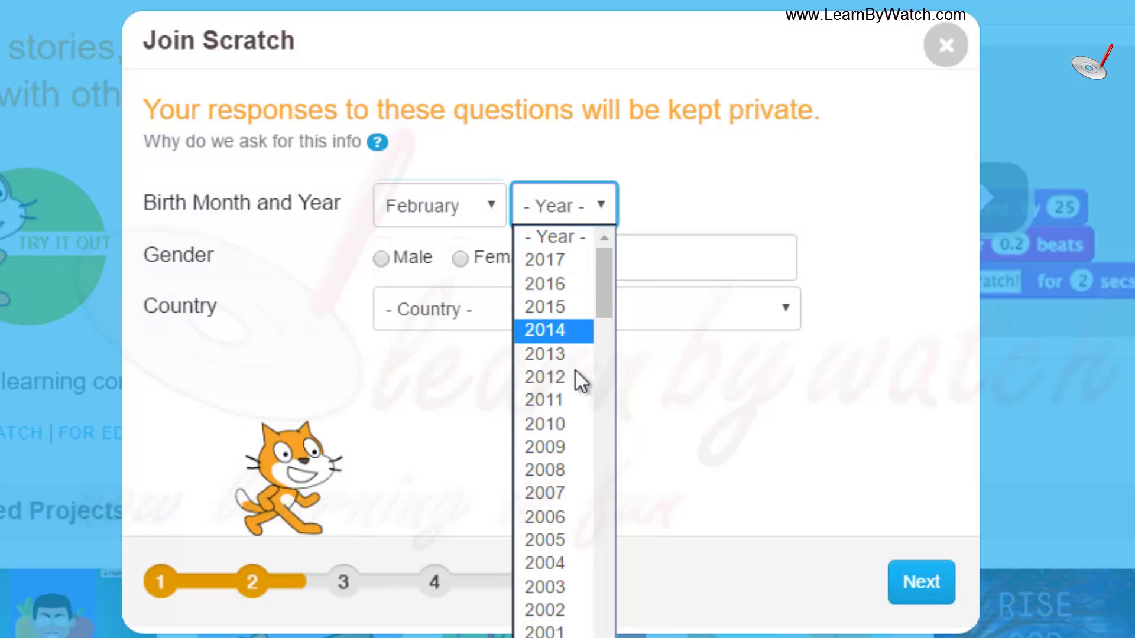
scroll(584, 591, "down", 8)
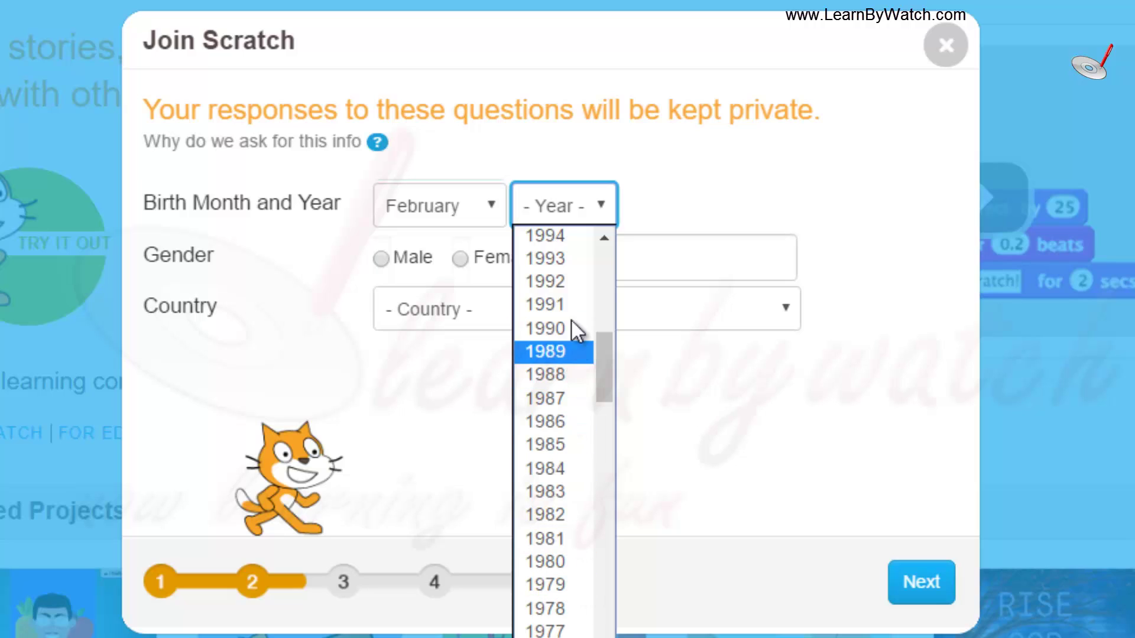
left_click(569, 446)
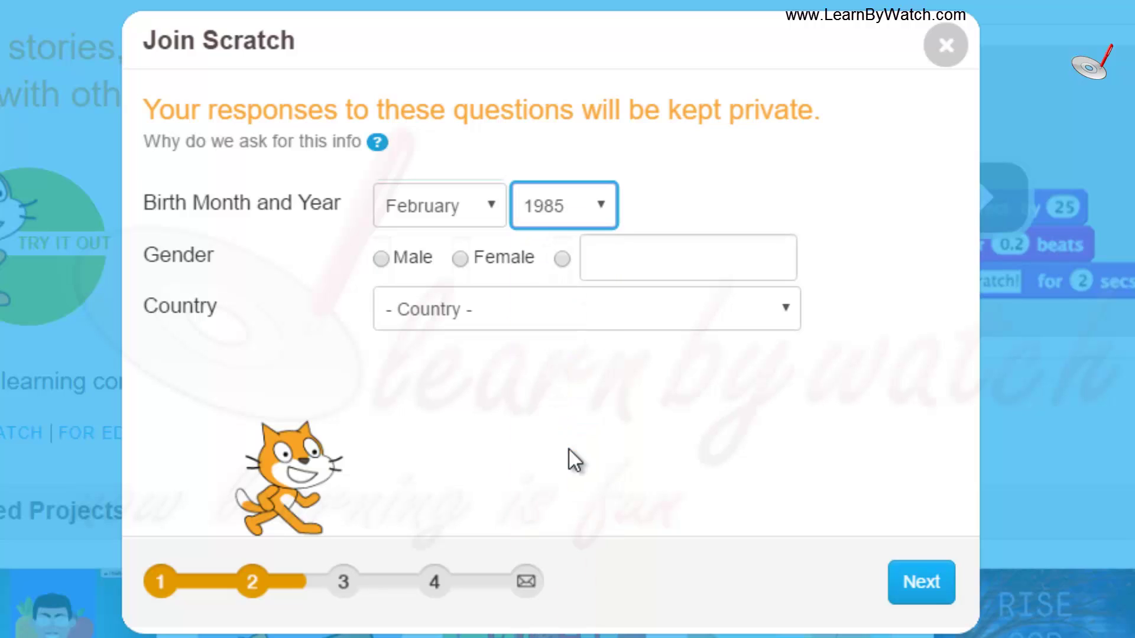
left_click(381, 258)
left_click(546, 315)
key("i")
key("n")
key("Return")
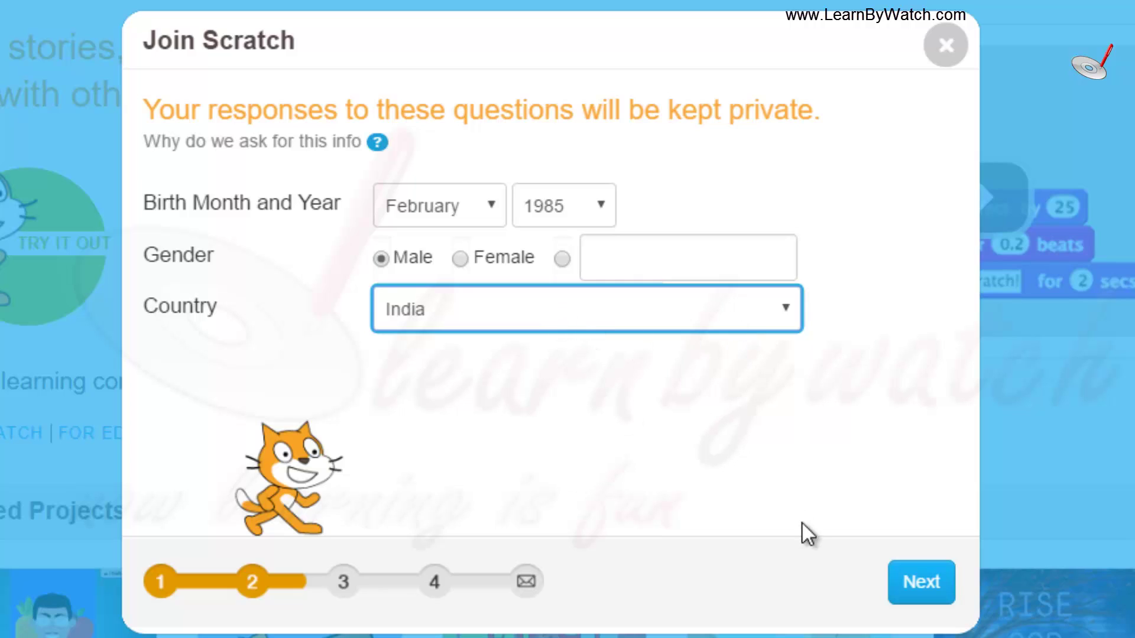
left_click(910, 584)
Fill both e-mail fields with the suggested account address and create the account
left_click(501, 218)
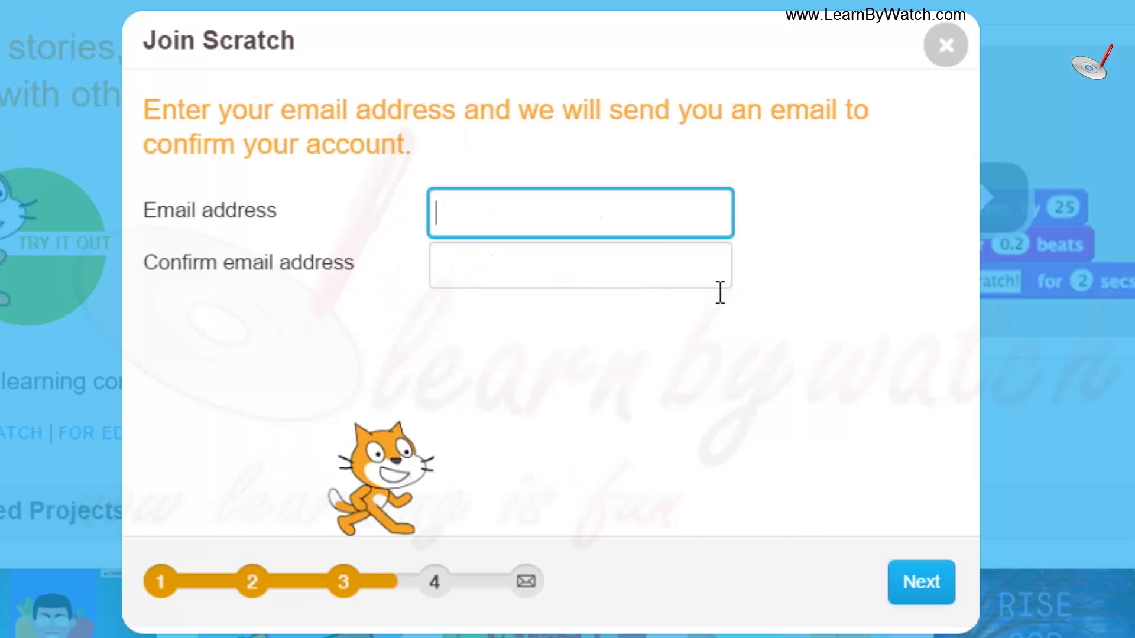
type("learn")
key("Down")
key("Return")
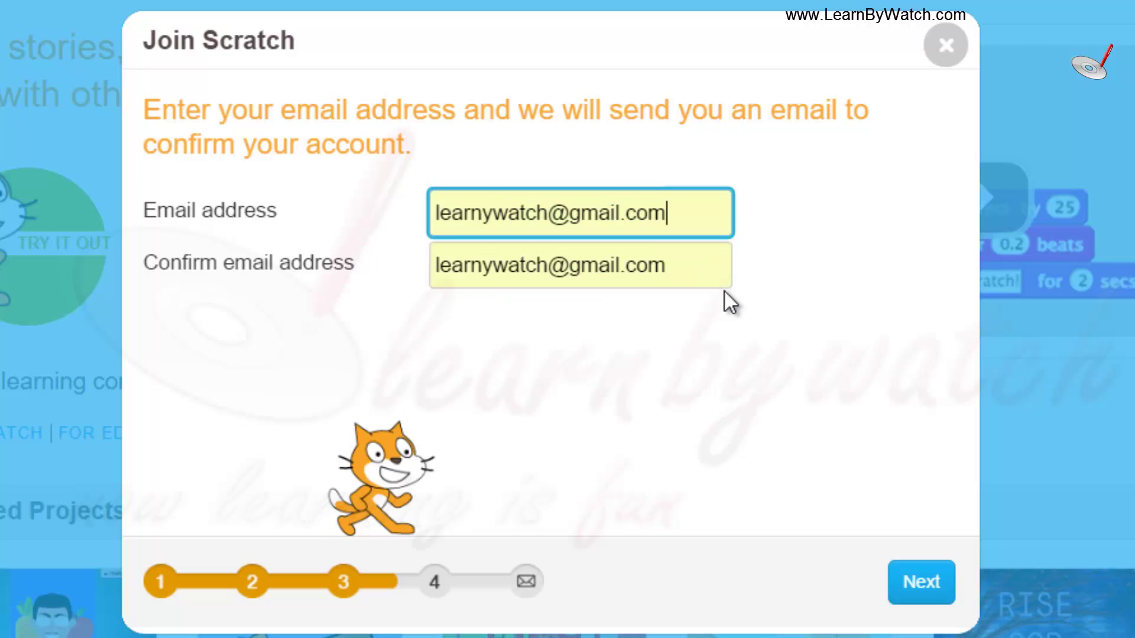
left_click(726, 309)
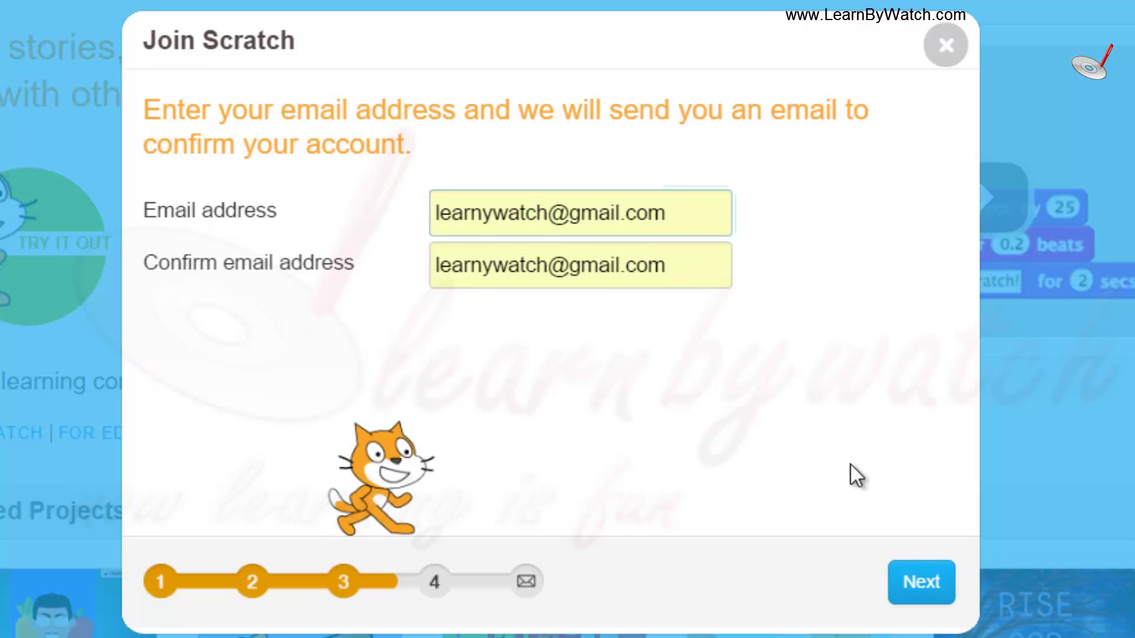
left_click(915, 576)
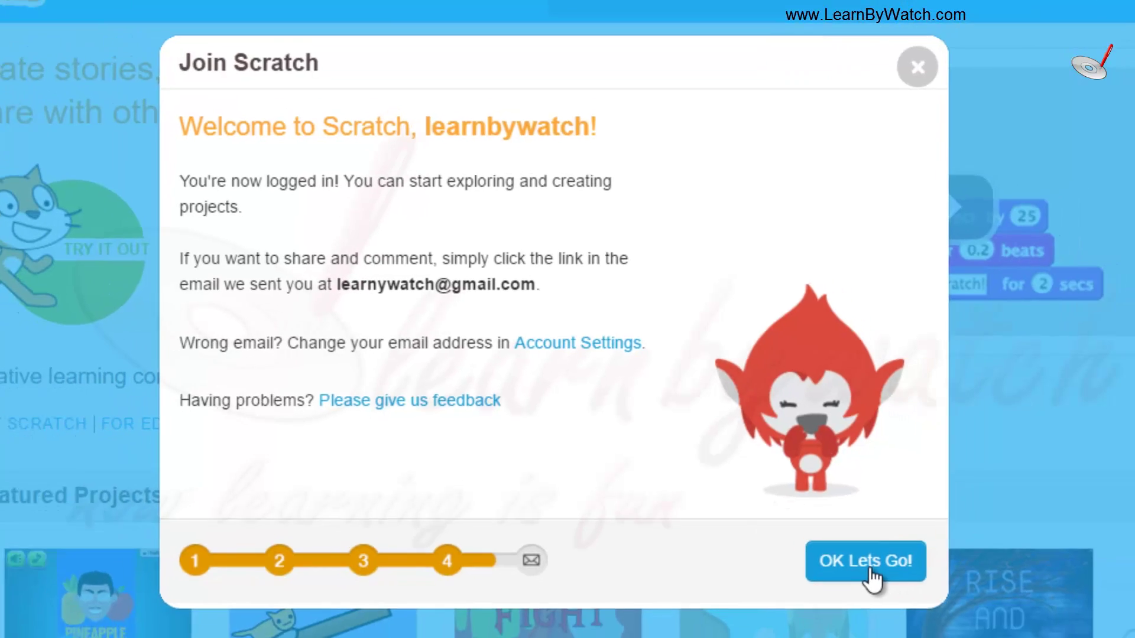
Dismiss the welcome, decline Chrome's password saving, view Messages, then go to the profile page
left_click(894, 585)
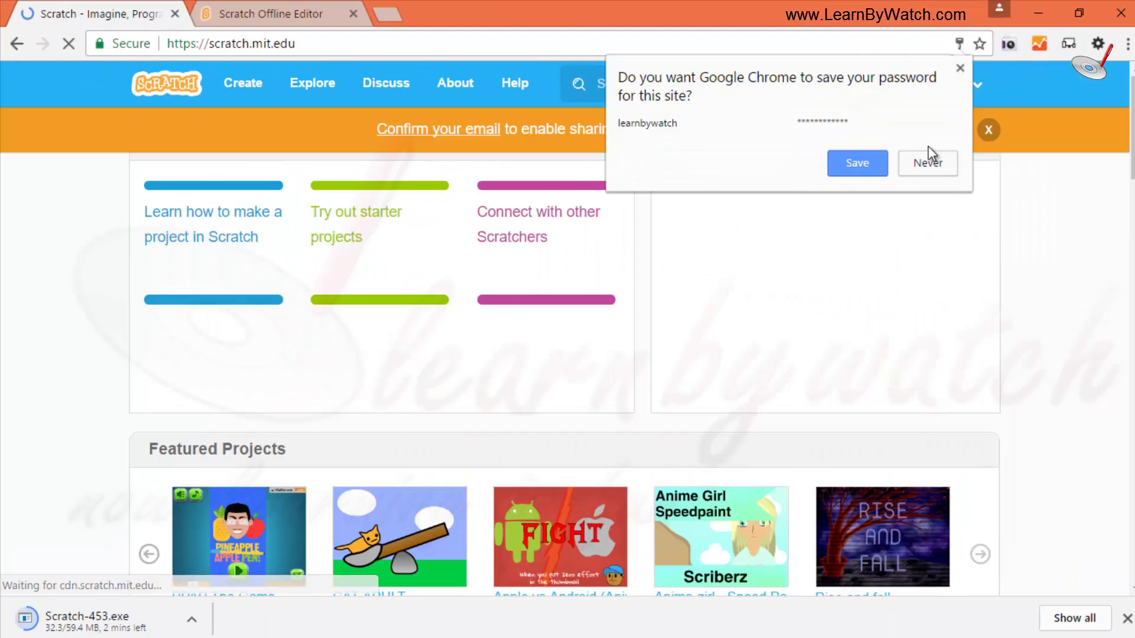
left_click(931, 161)
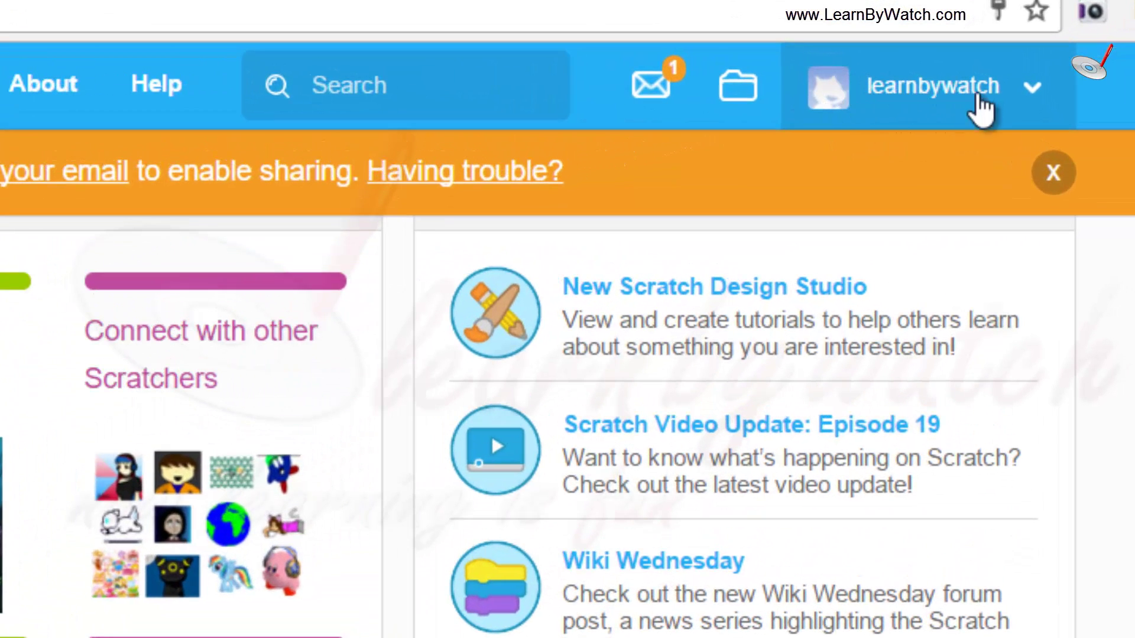
left_click(1032, 97)
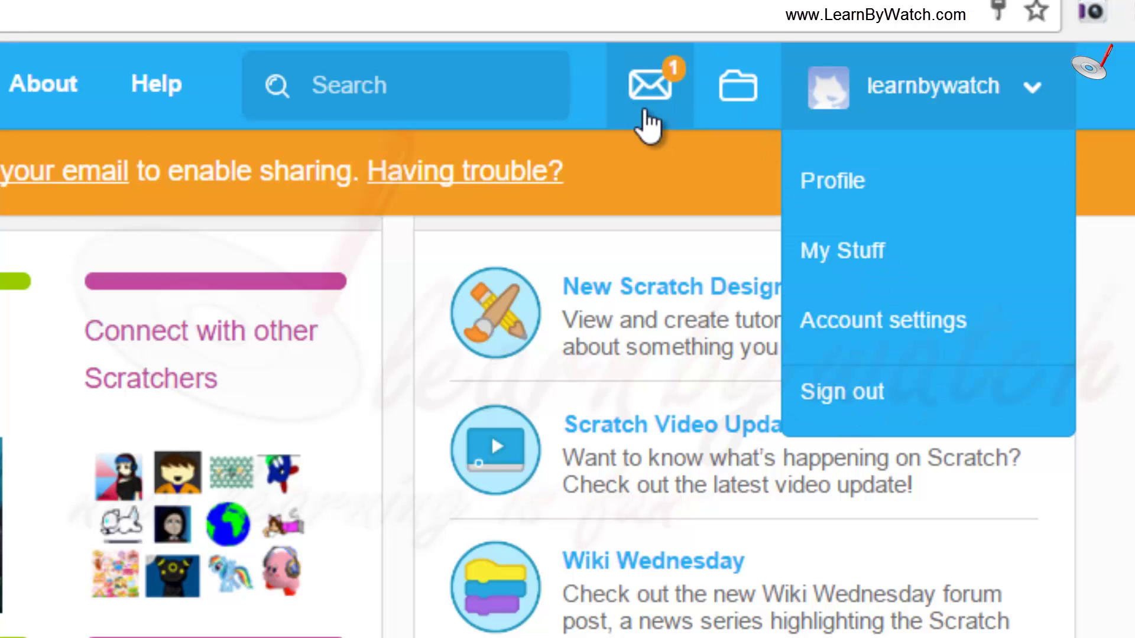
left_click(658, 88)
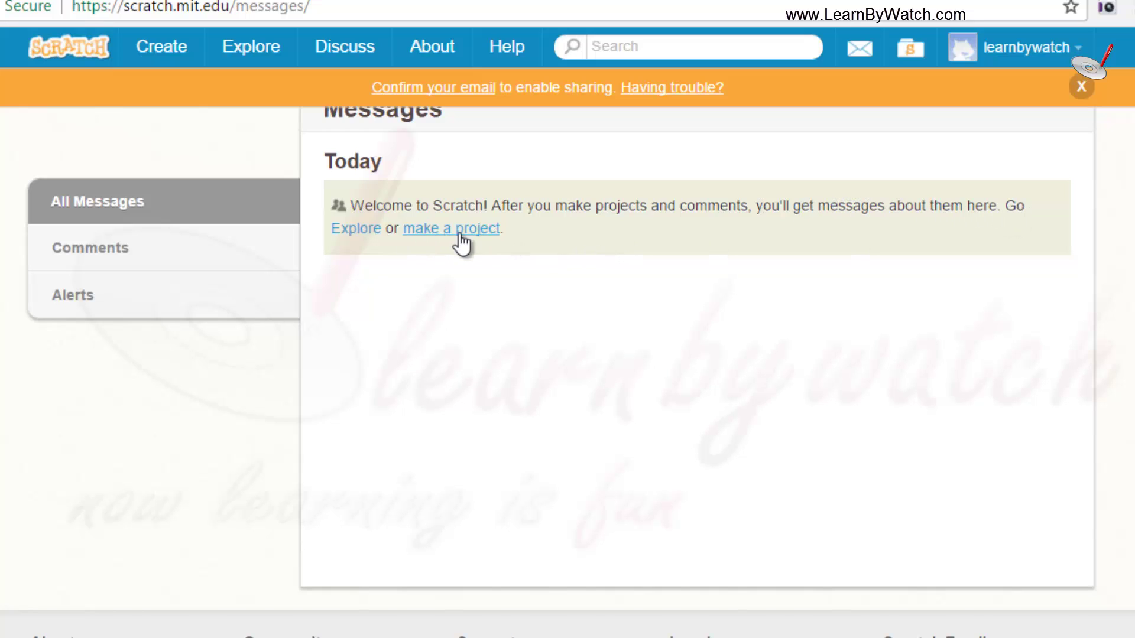
left_click(1055, 49)
left_click(952, 87)
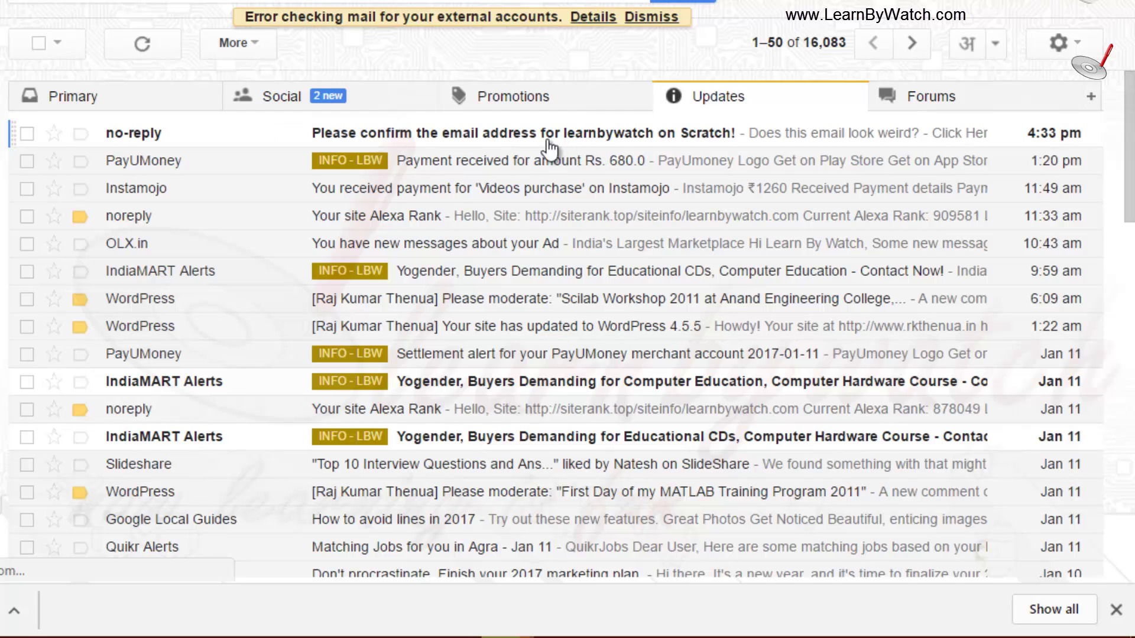
Open Scratch's confirmation e-mail in Gmail and follow its Confirm my email address link
left_click(437, 135)
scroll(370, 283, "down", 2)
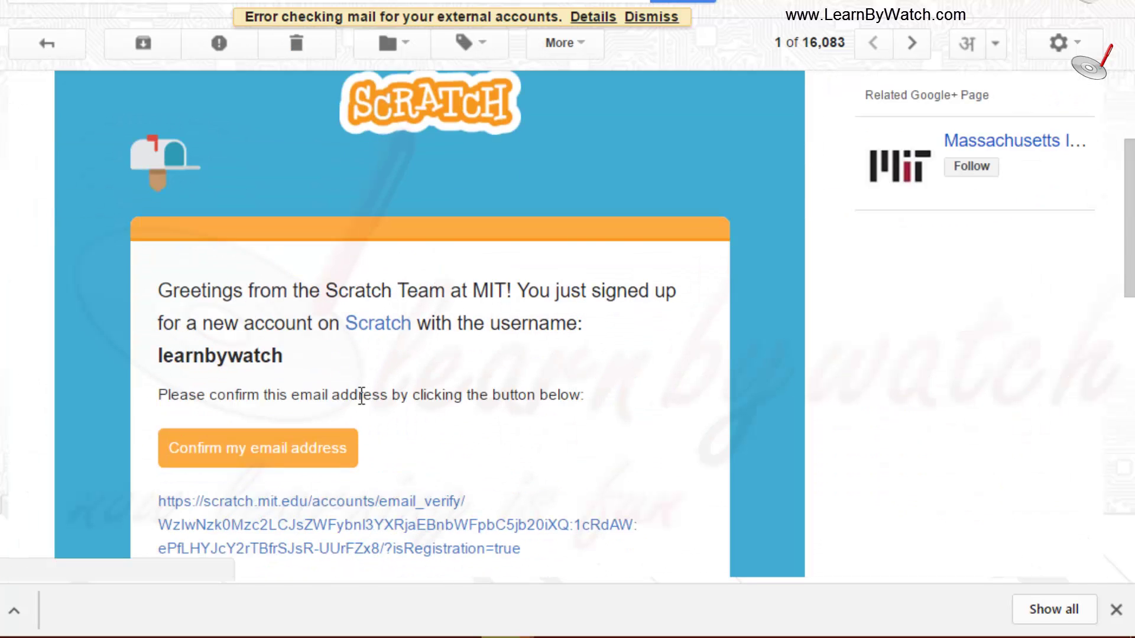
scroll(362, 393, "down", 3)
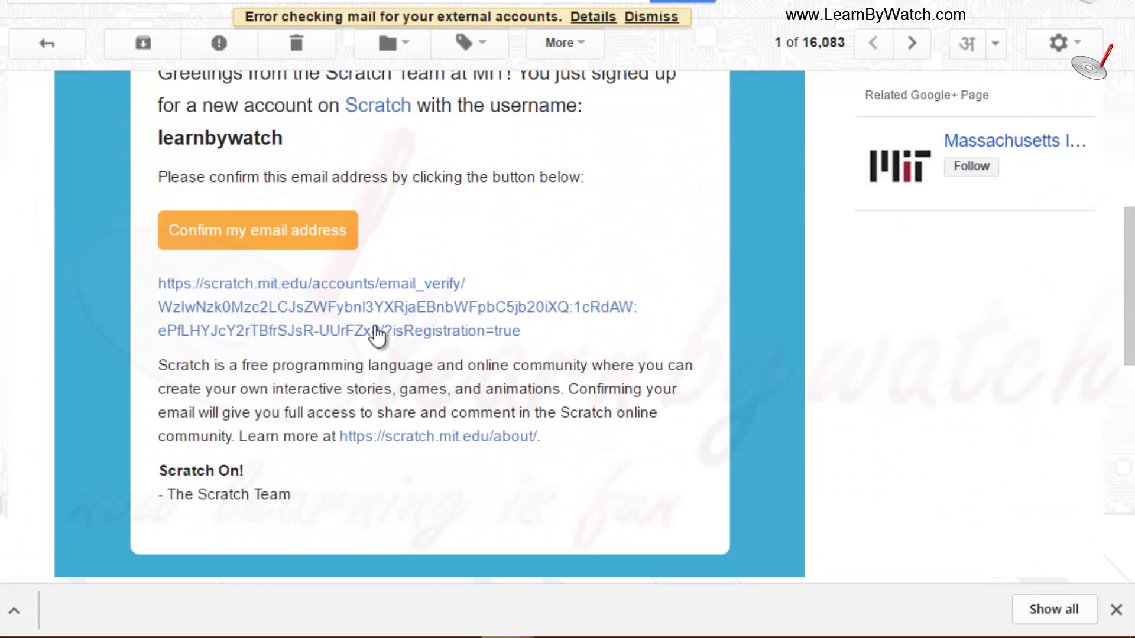
left_click(275, 231)
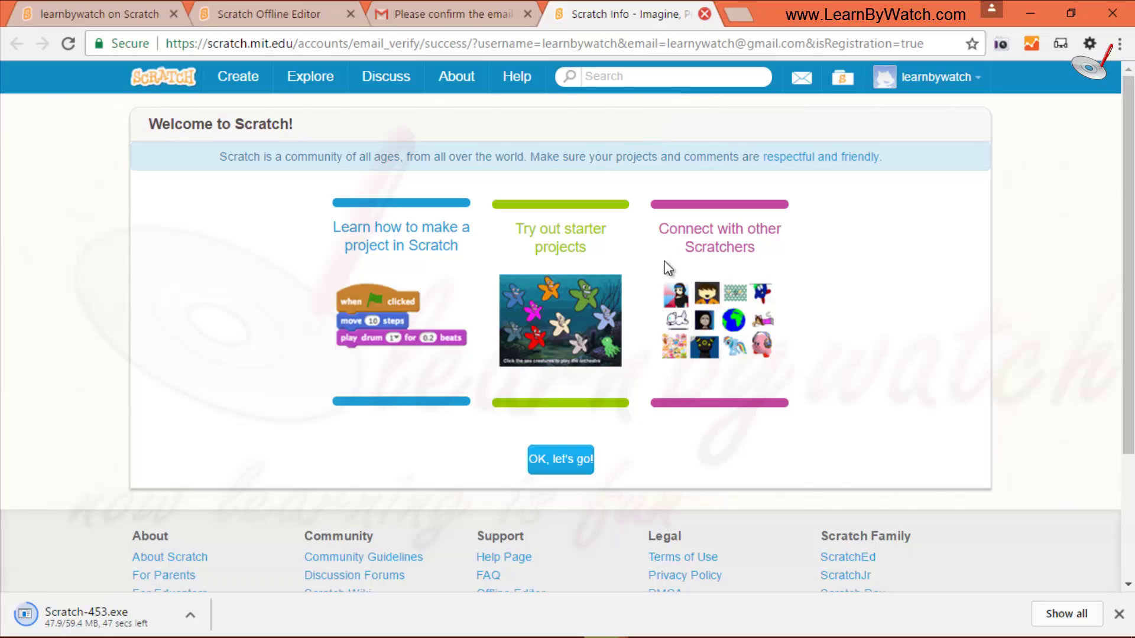
Dismiss the verification welcome page and go to the account's profile page
left_click(580, 465)
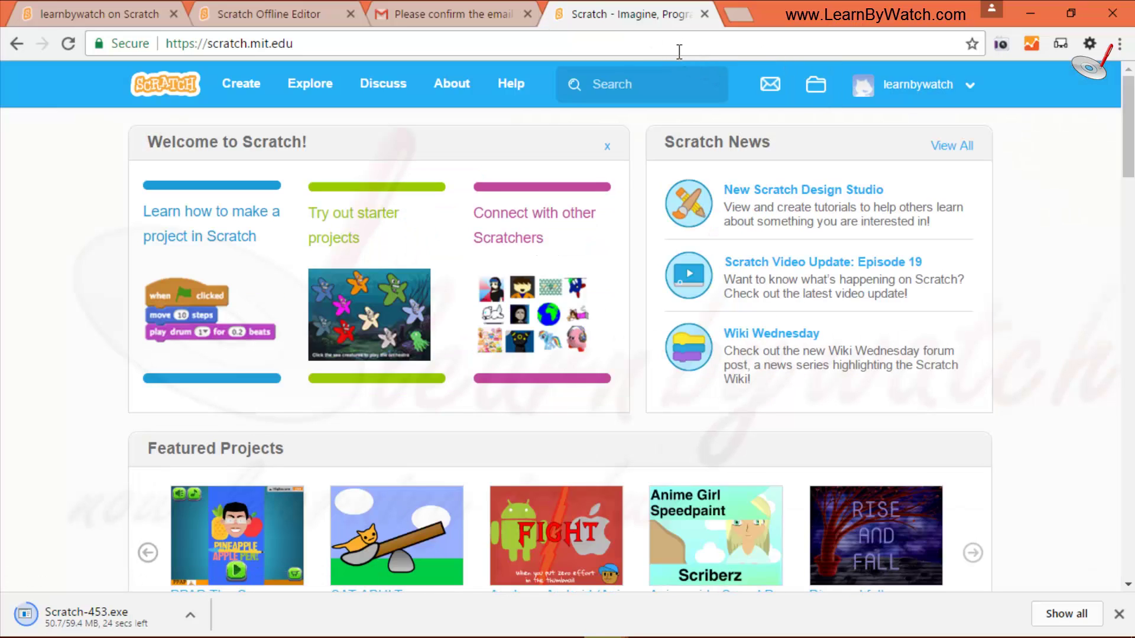
left_click(968, 95)
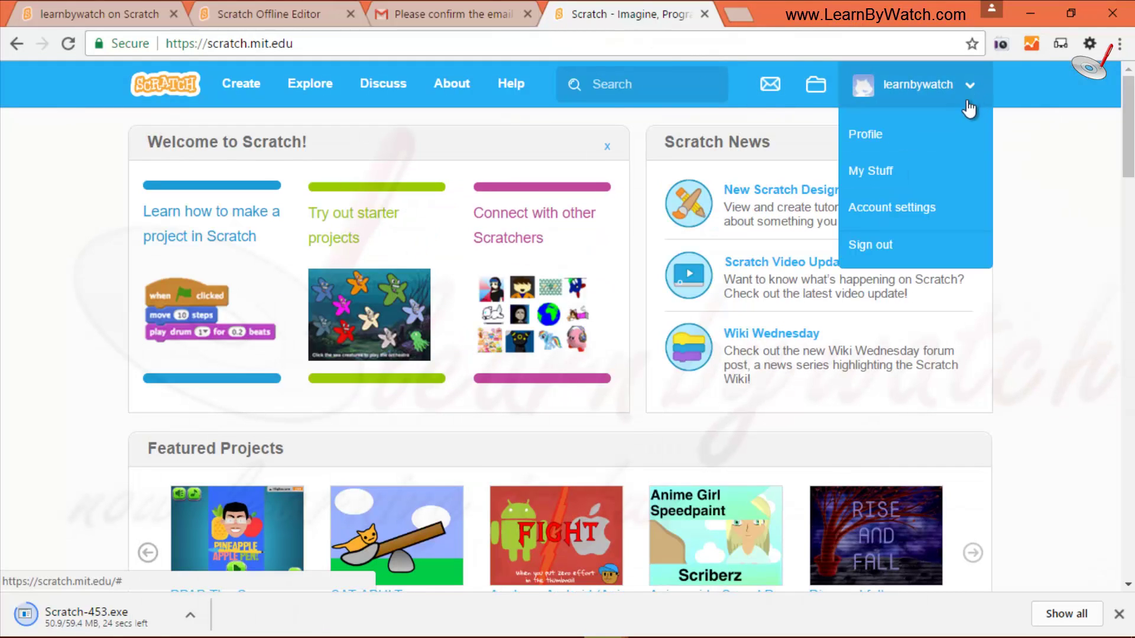
left_click(887, 134)
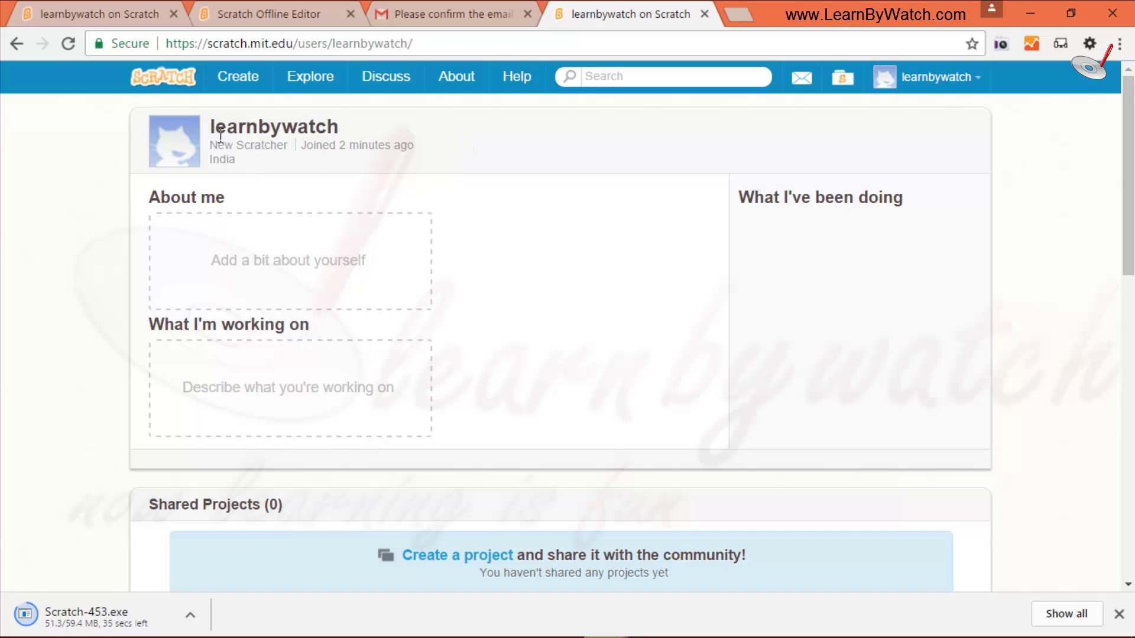
Upload the lbwsmalllogo image as the new profile picture
left_click(178, 128)
left_click(234, 357)
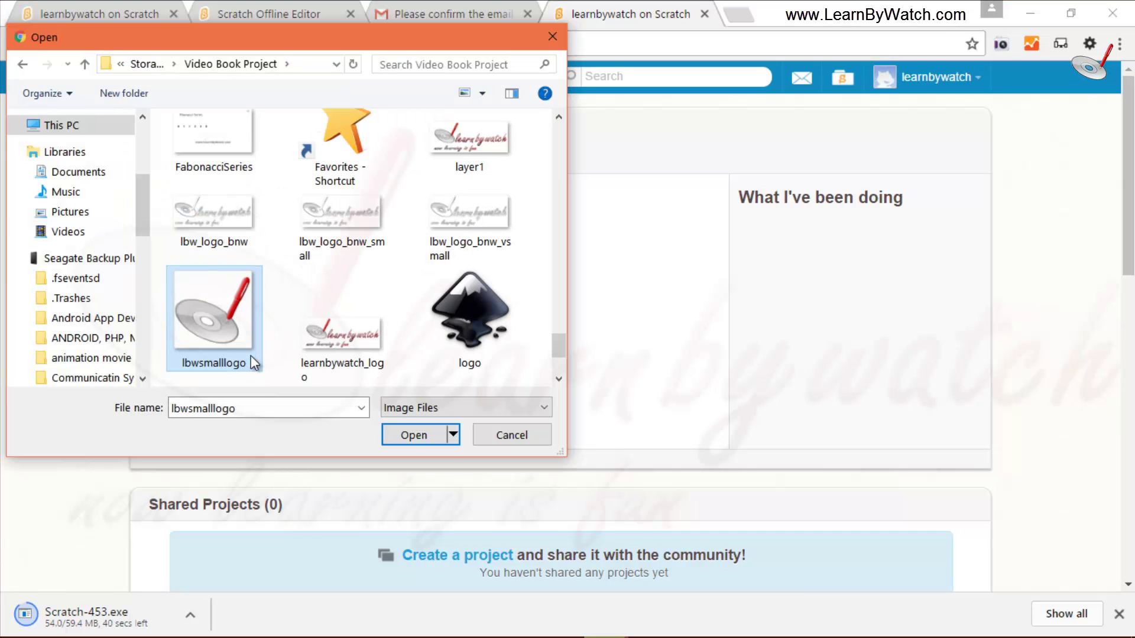
left_click(406, 435)
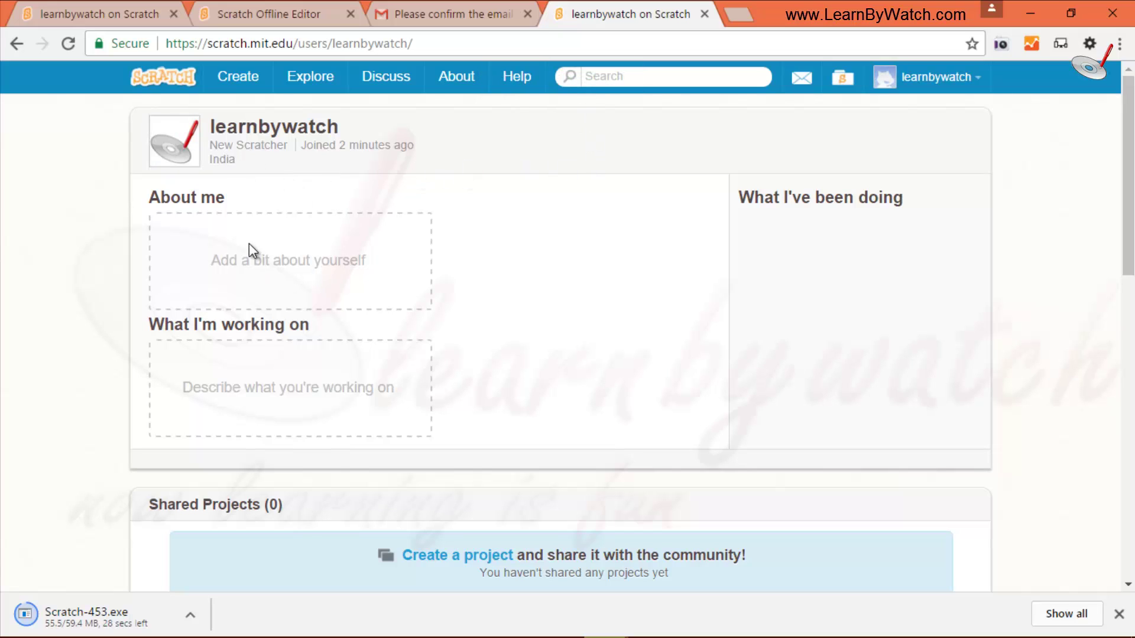
left_click(249, 259)
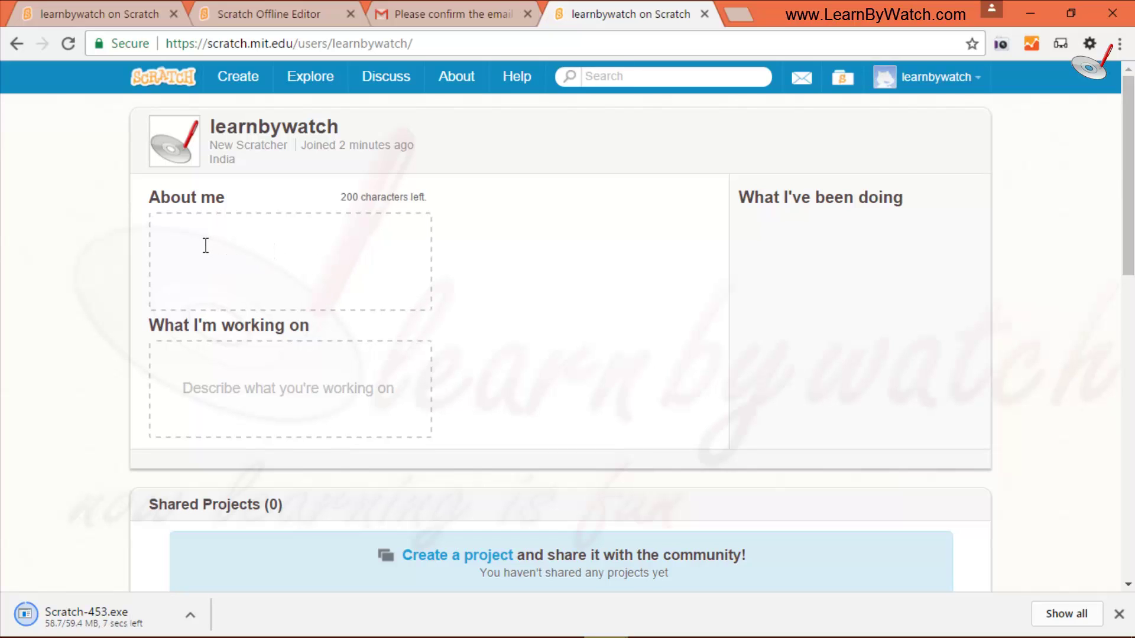
Enter the Learn By Watch description in About me and the Scratch video-tutorials plan in What I'm working on
type("Learn By Watch is a")
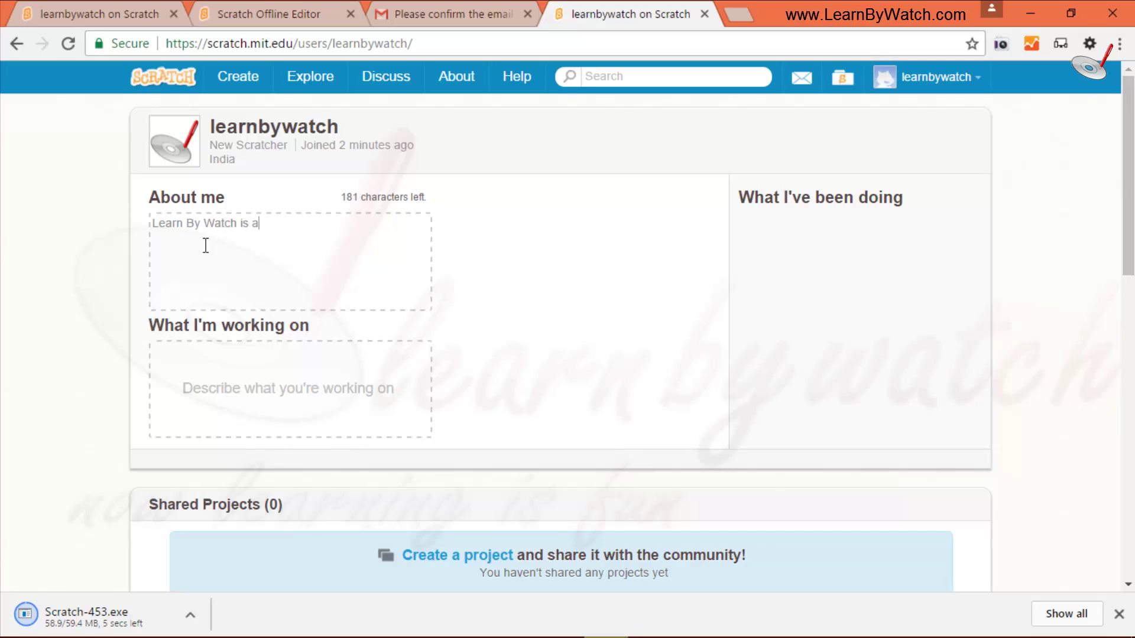
type("n educational firm based in Agra, India. We create video tutorial for easy learning. We are going to teach scratch")
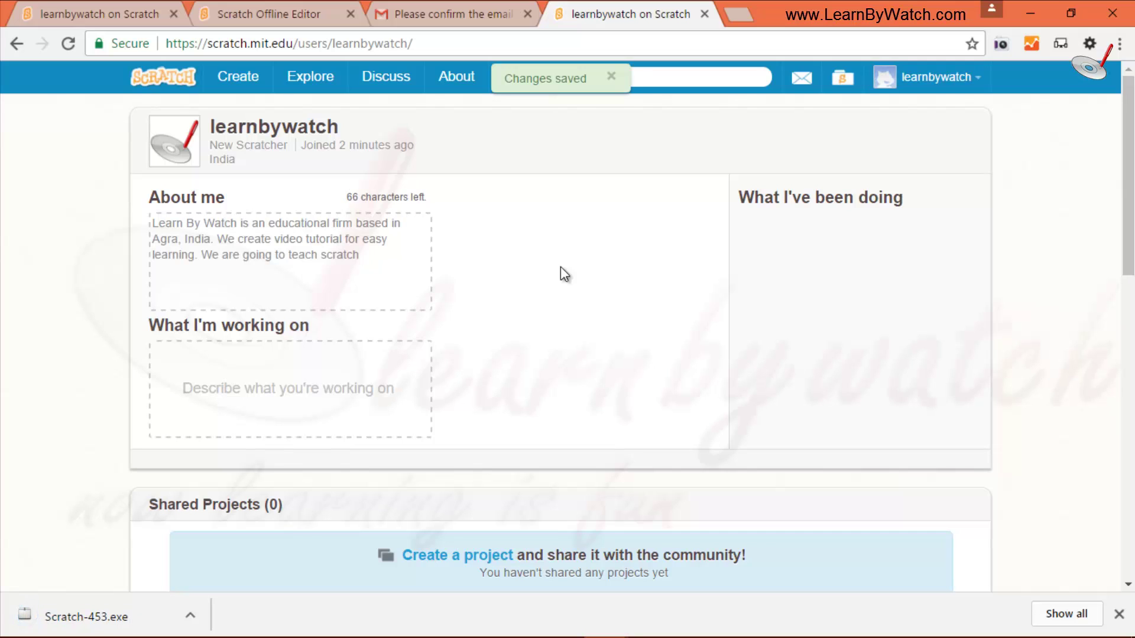
type(" in Hindi and English.")
left_click(246, 380)
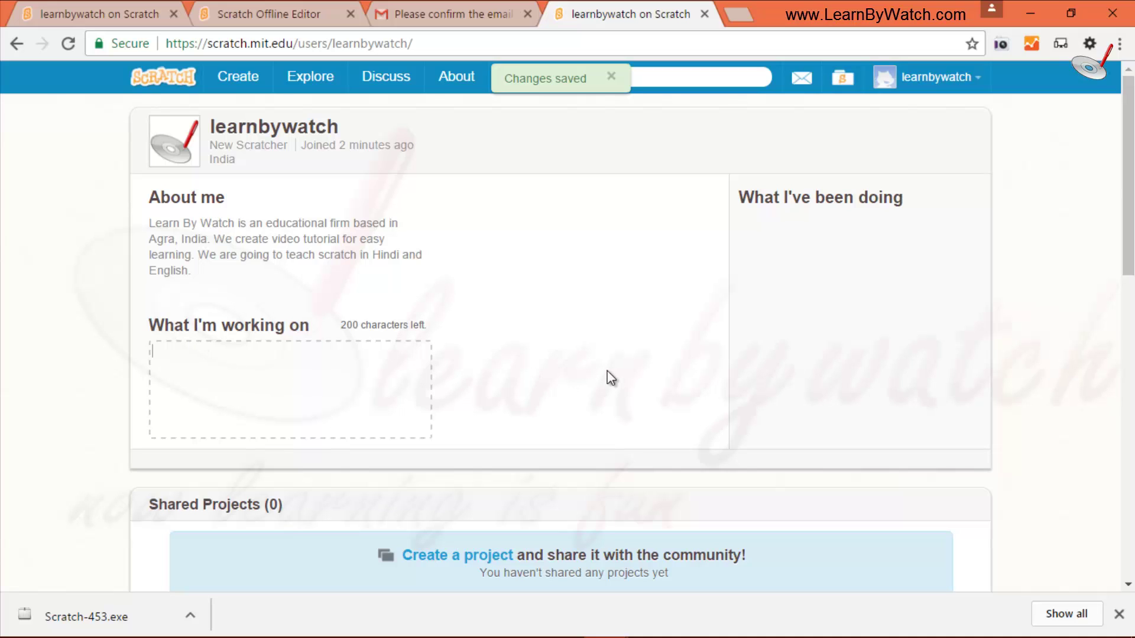
type("I am working on making video tutorials to tea")
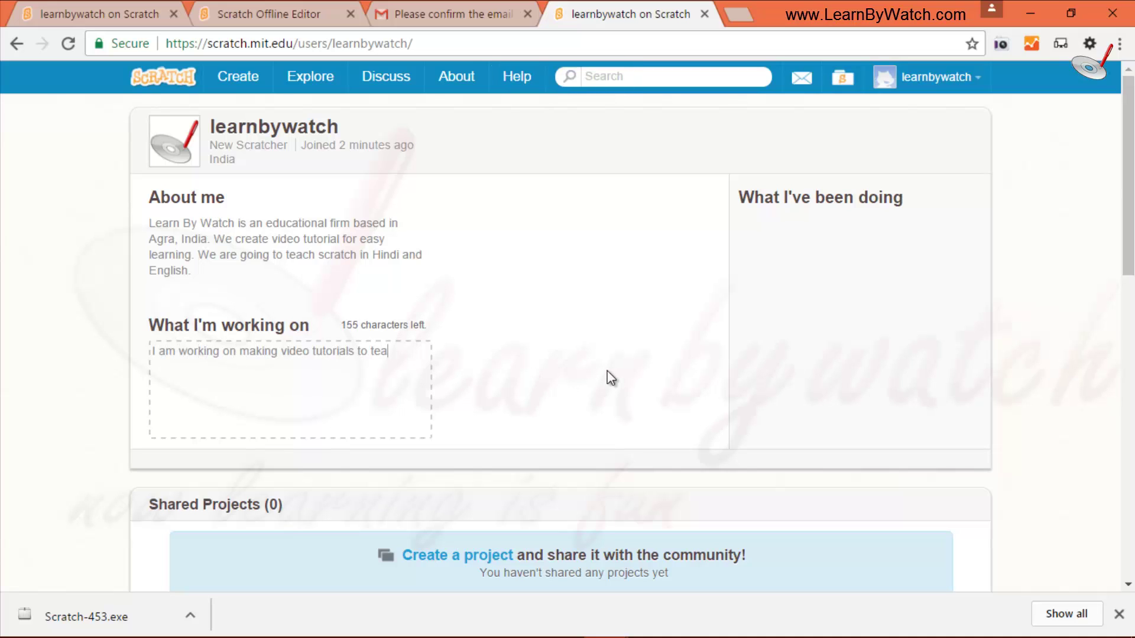
type("ch programming to students using Scratch programming language.")
left_click(731, 253)
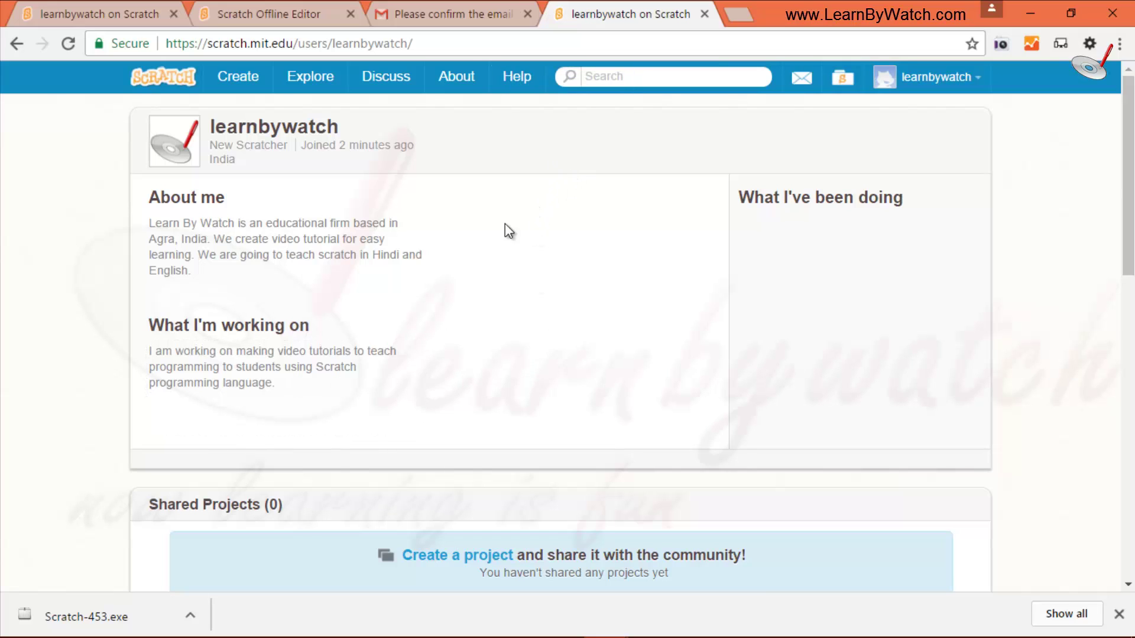
Reload the profile page so it shows the saved About me and working-on text
left_click(961, 90)
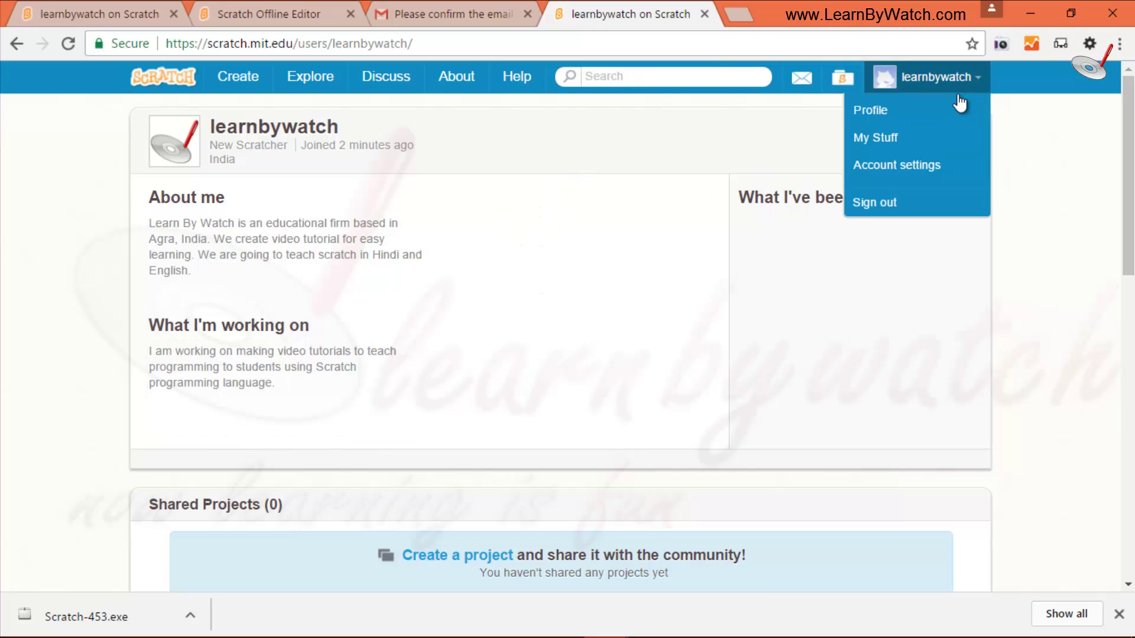
left_click(424, 46)
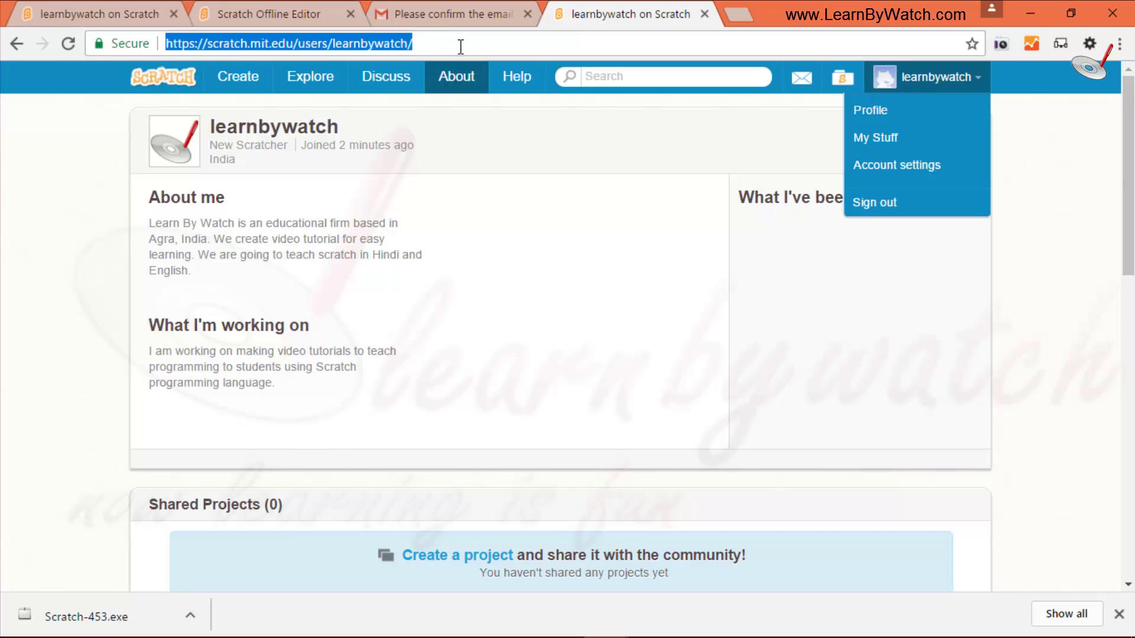
key("Return")
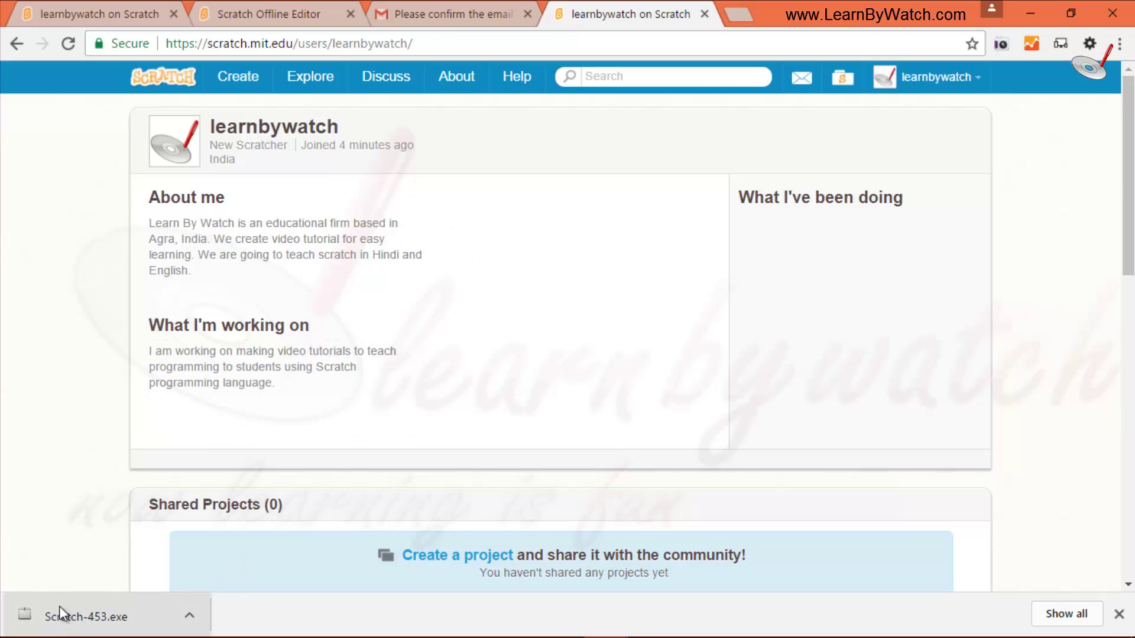
Run Scratch-453.exe and replace the installed version 447 with 453
left_click(102, 616)
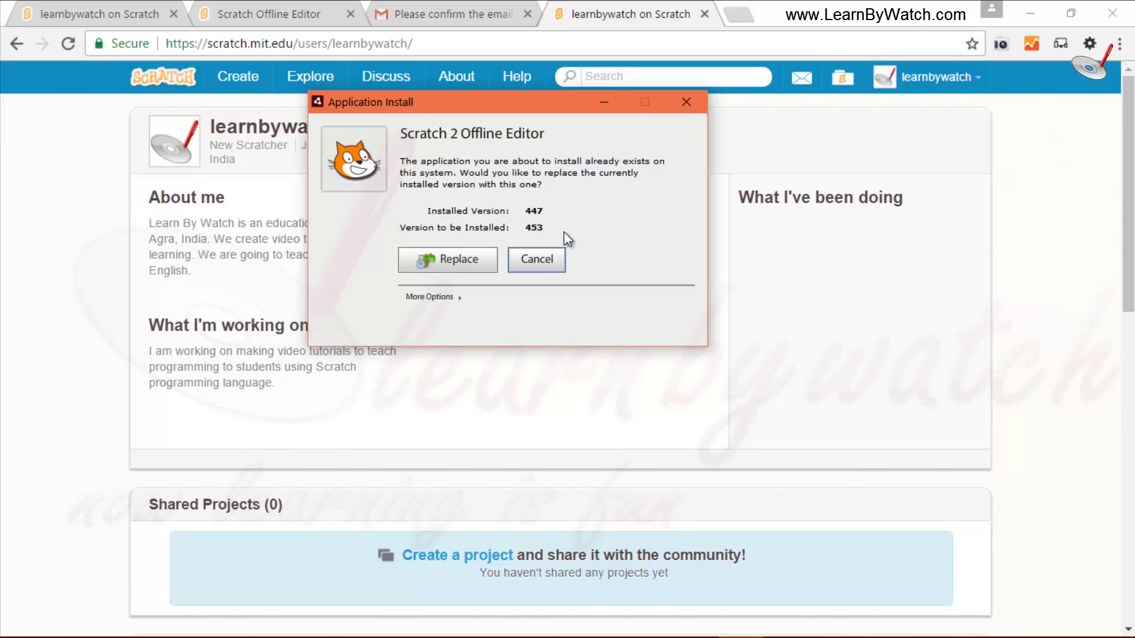
left_click(451, 259)
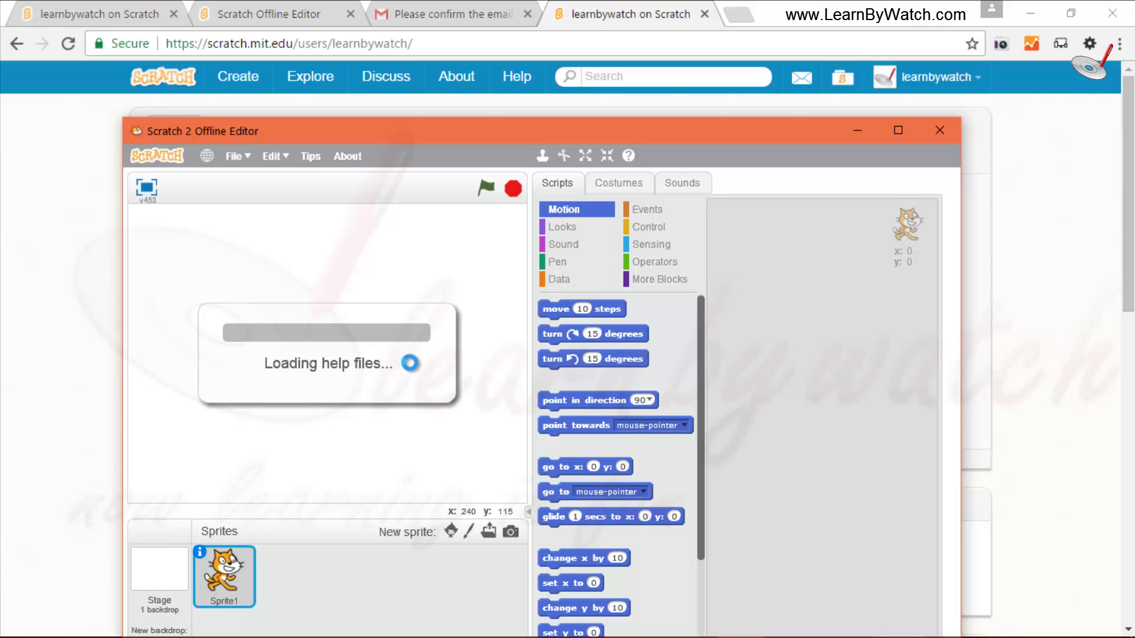
Maximize the offline editor, then minimize it to get back to the Chrome profile page
left_click(899, 133)
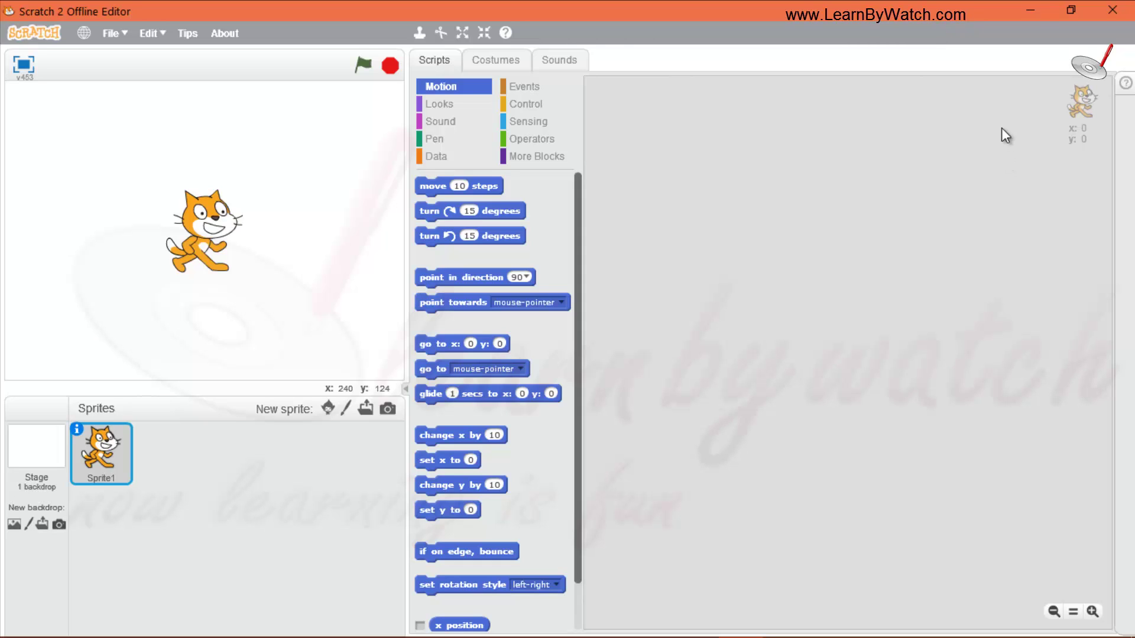
left_click(1035, 14)
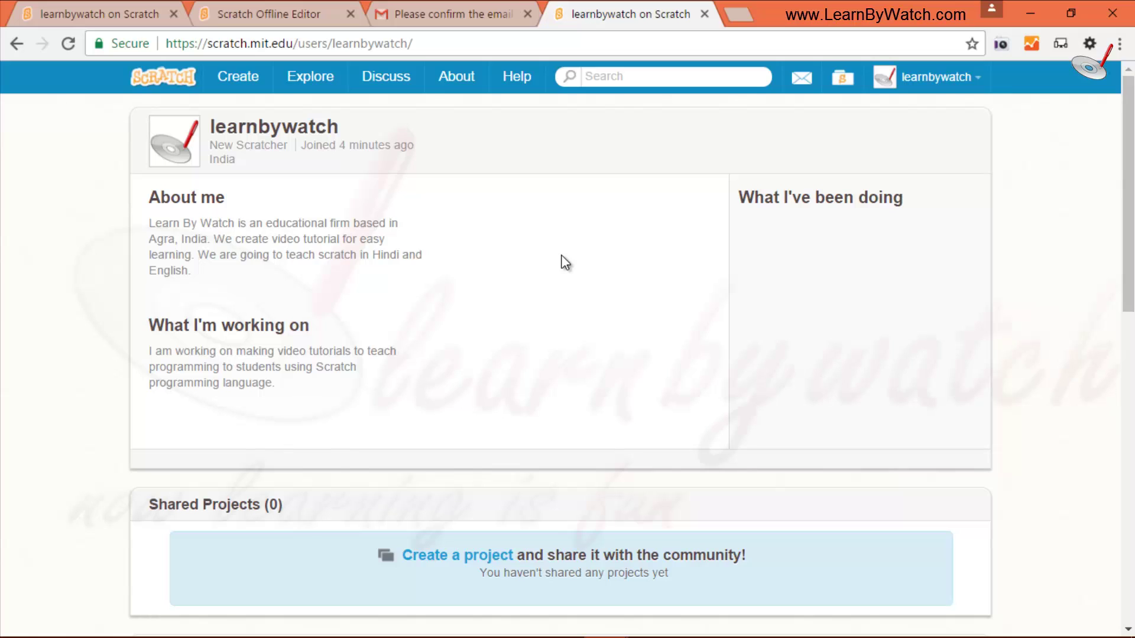
Create a new Untitled project in the online editor and bring up its File menu
left_click(454, 563)
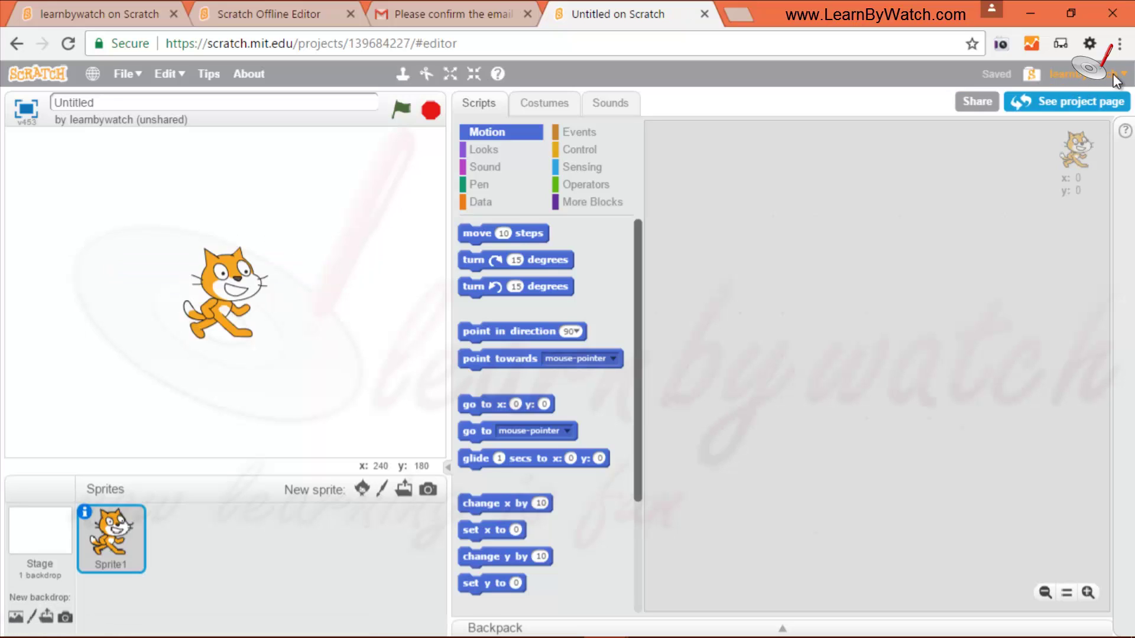
left_click(110, 102)
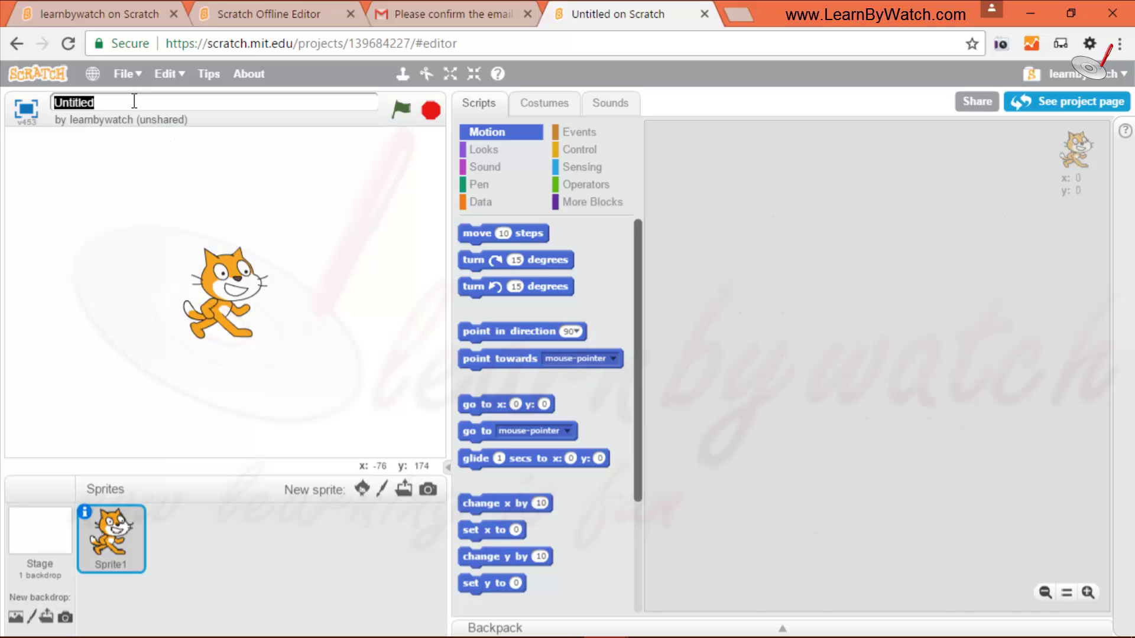
left_click(125, 73)
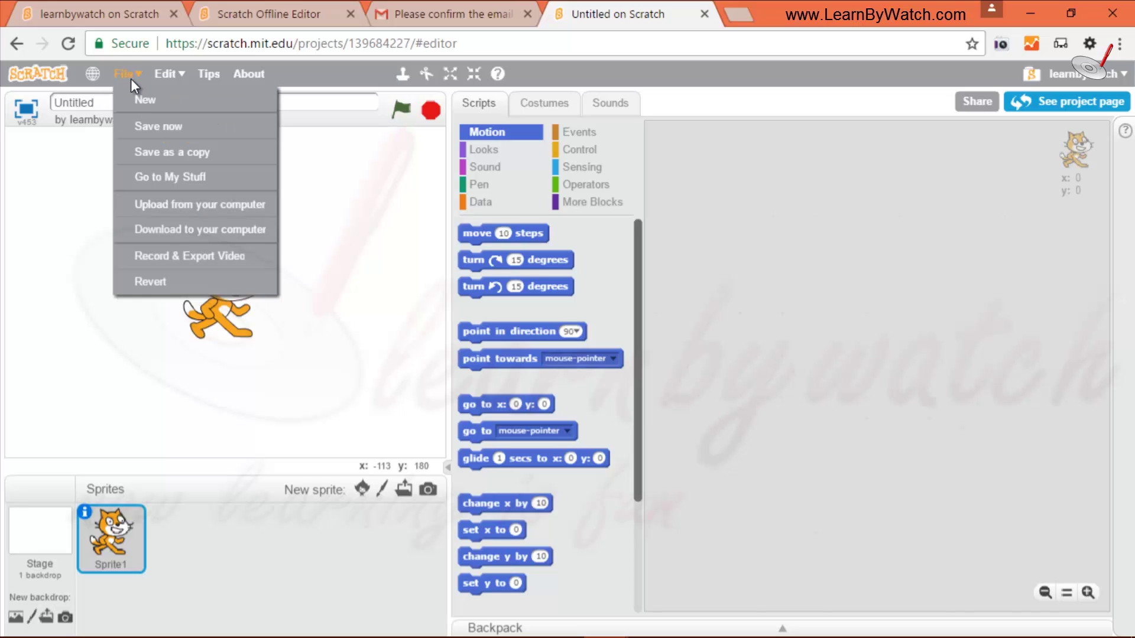
Replace the project's contents with FirstPrograminScratch.sb from the computer, then share it
left_click(189, 209)
left_click(214, 167)
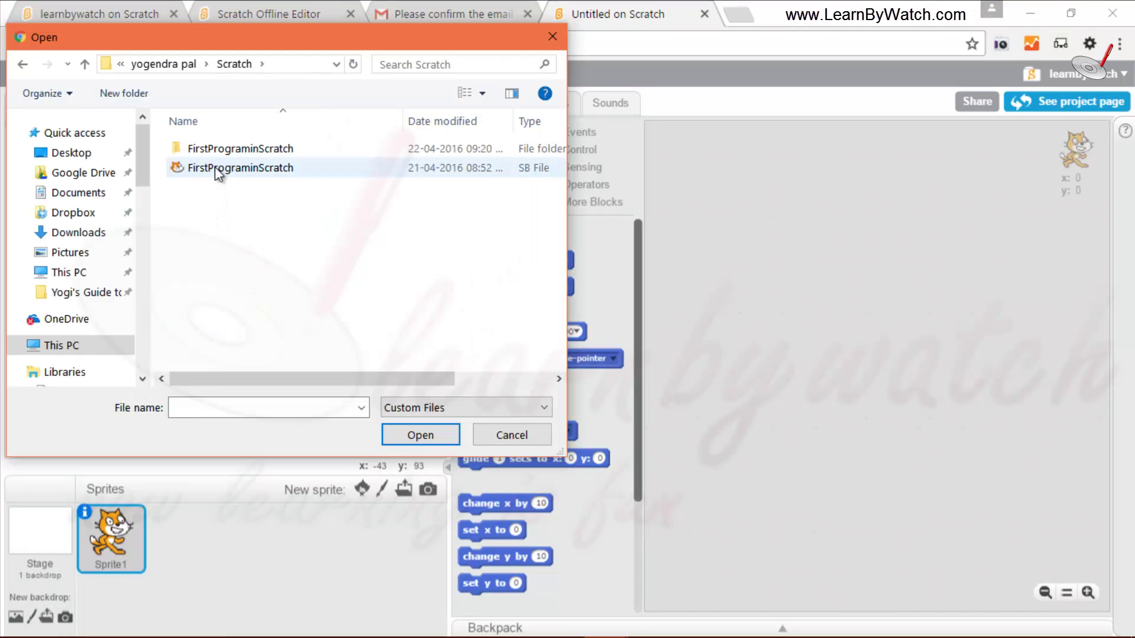
left_click(409, 437)
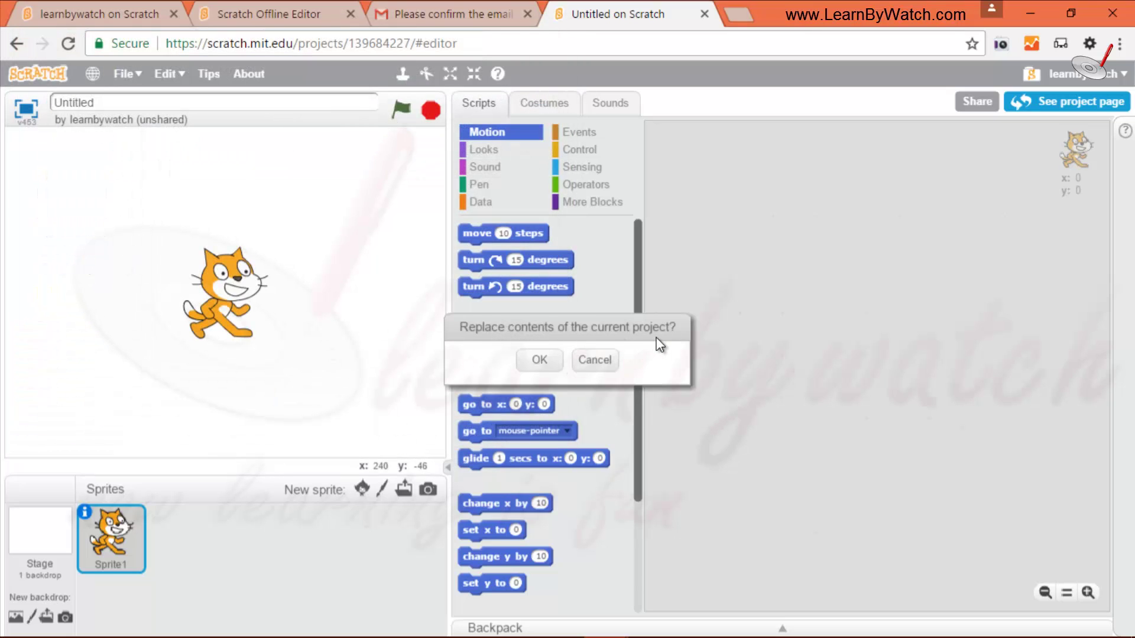
left_click(539, 361)
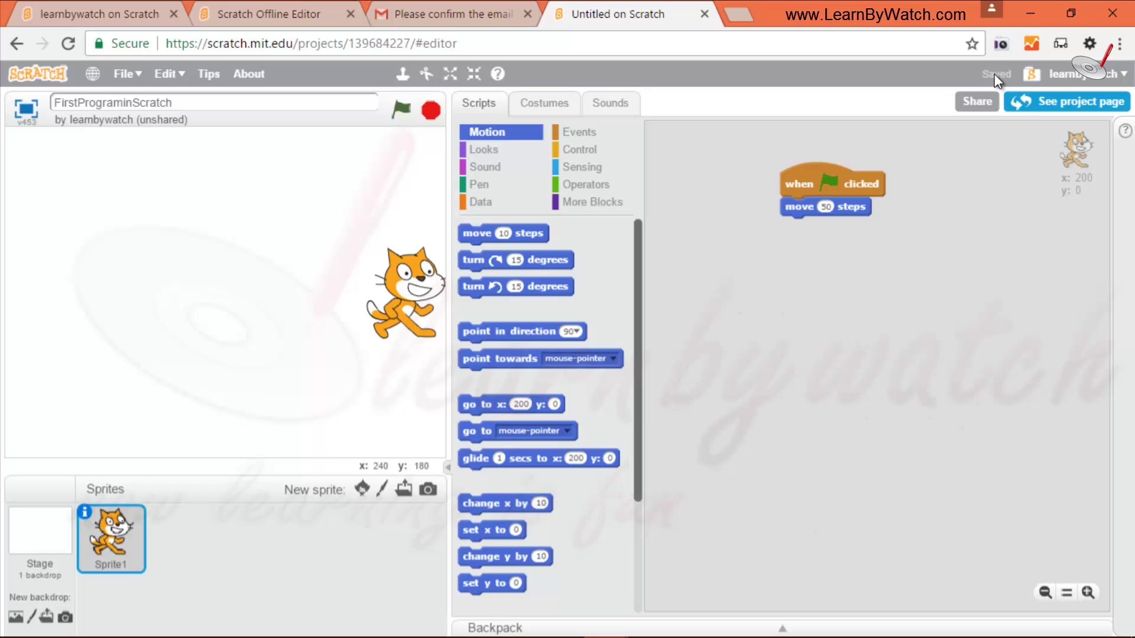
left_click(1123, 76)
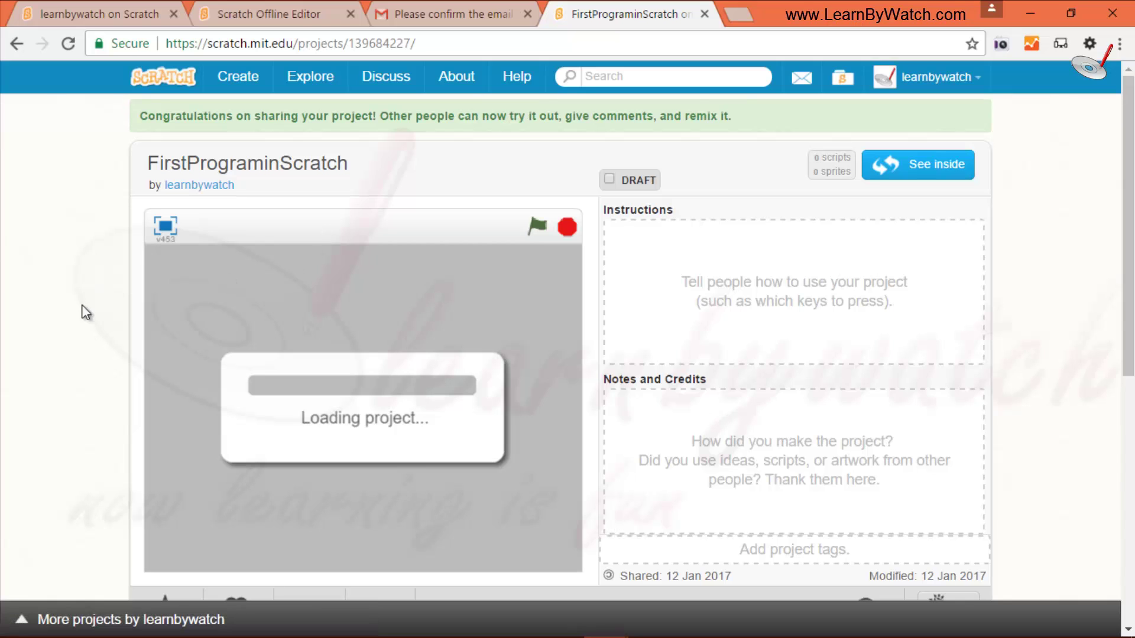
Write 'I have made this project to demonstrate the Scratch for first time.' in Notes and Credits
scroll(100, 290, "down", 2)
scroll(130, 233, "up", 2)
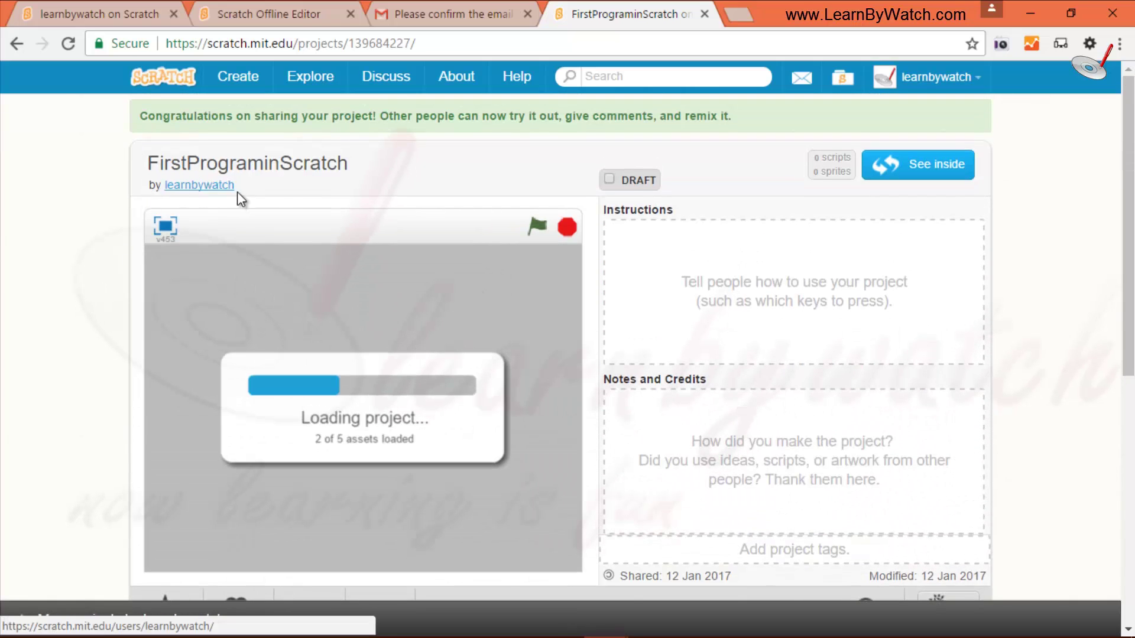
scroll(651, 266, "down", 2)
scroll(654, 179, "up", 2)
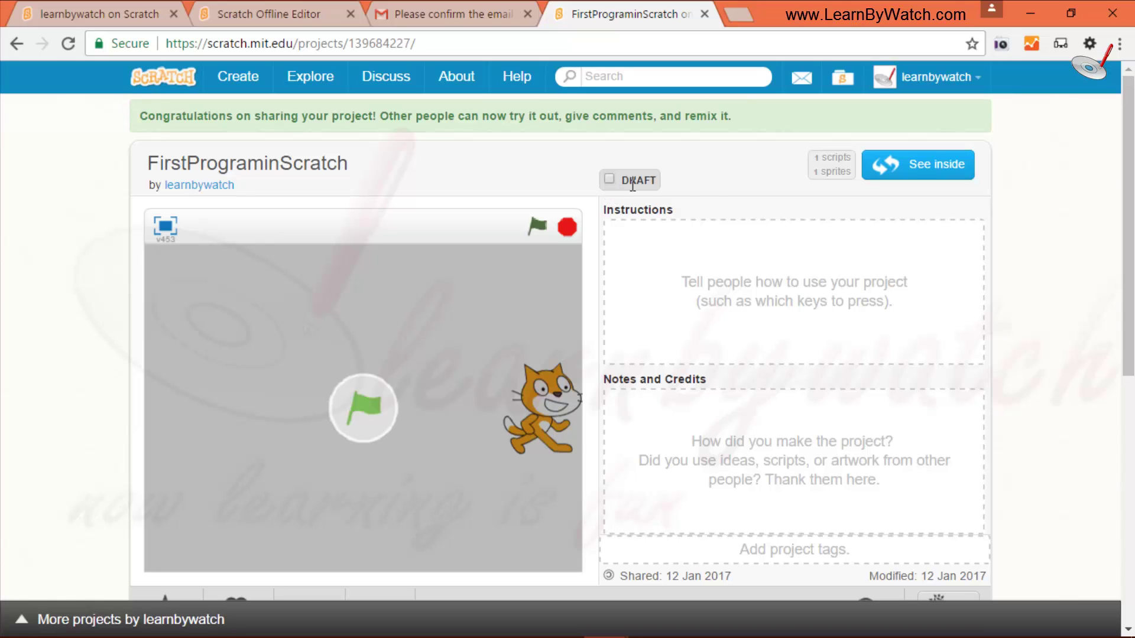
scroll(715, 237, "down", 2)
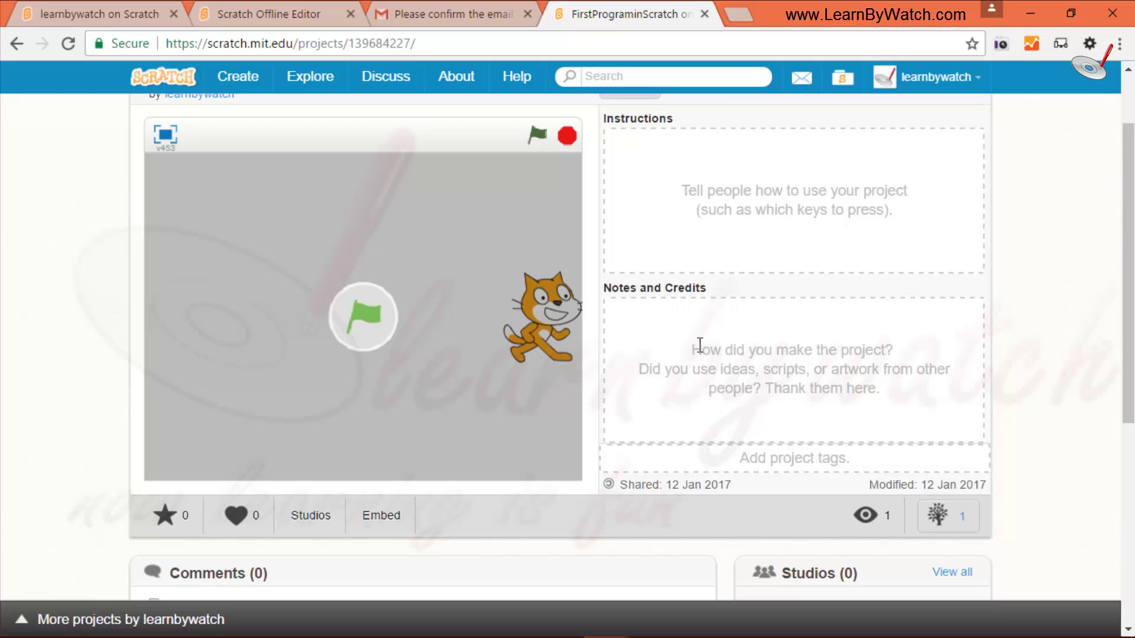
left_click(716, 354)
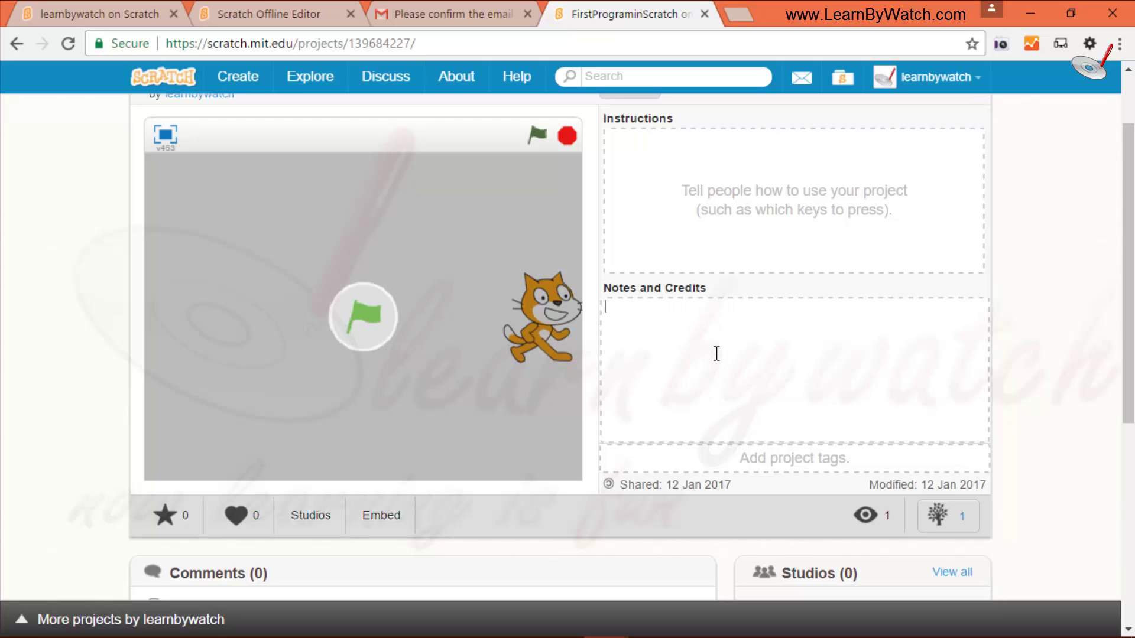
type("I have made this project to demonstrate the Scratch for first time.")
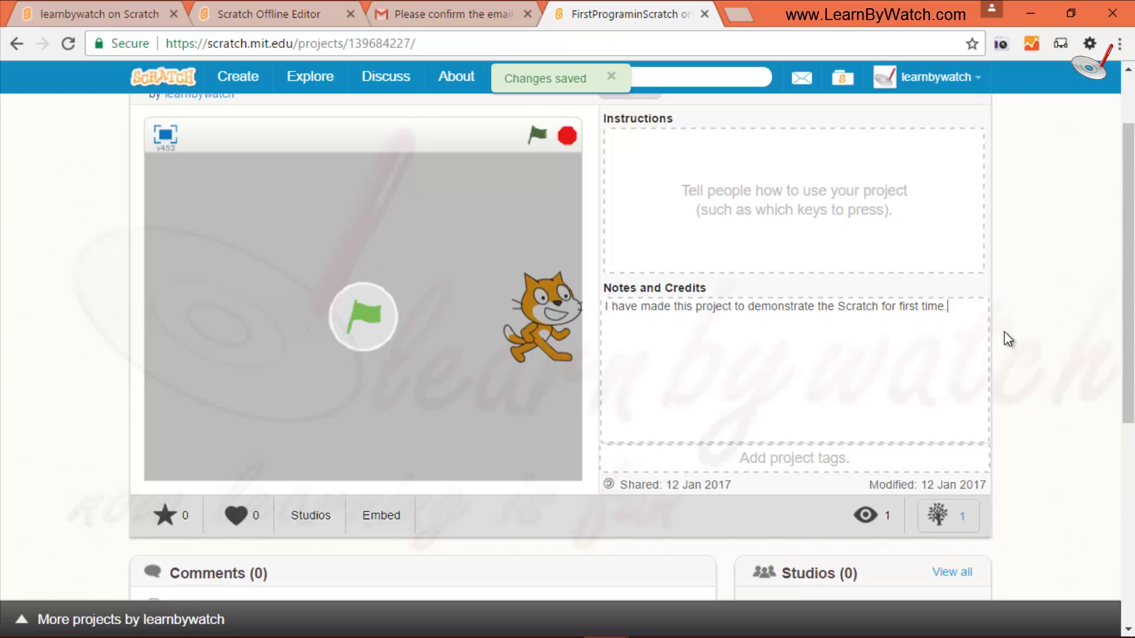
Return to the learnbywatch profile page via the author link
scroll(350, 201, "up", 2)
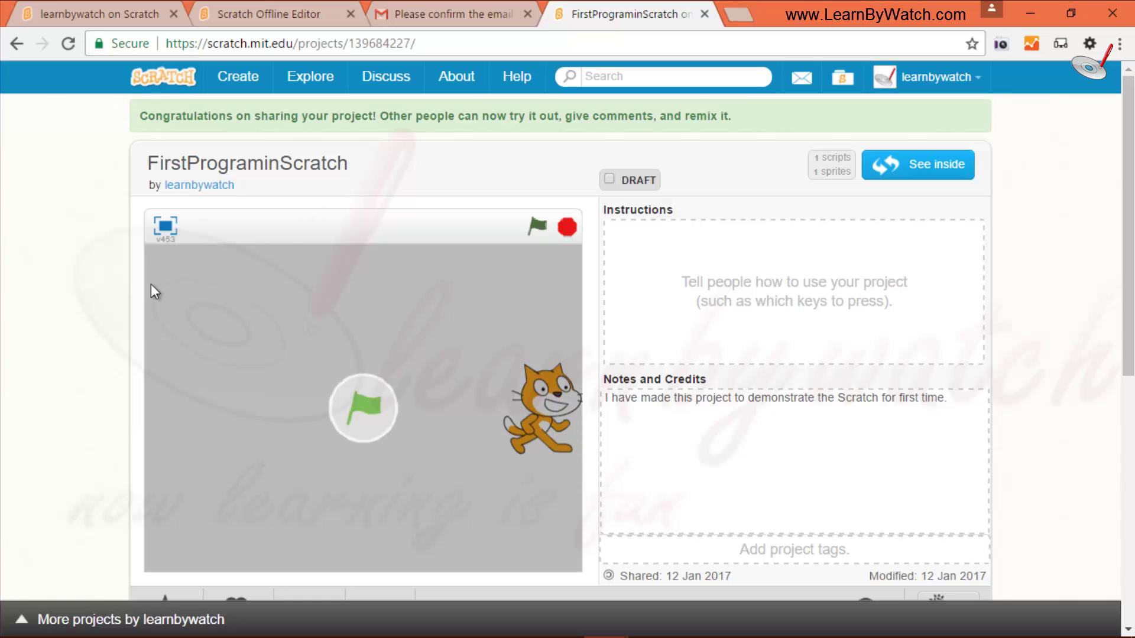
scroll(69, 277, "down", 3)
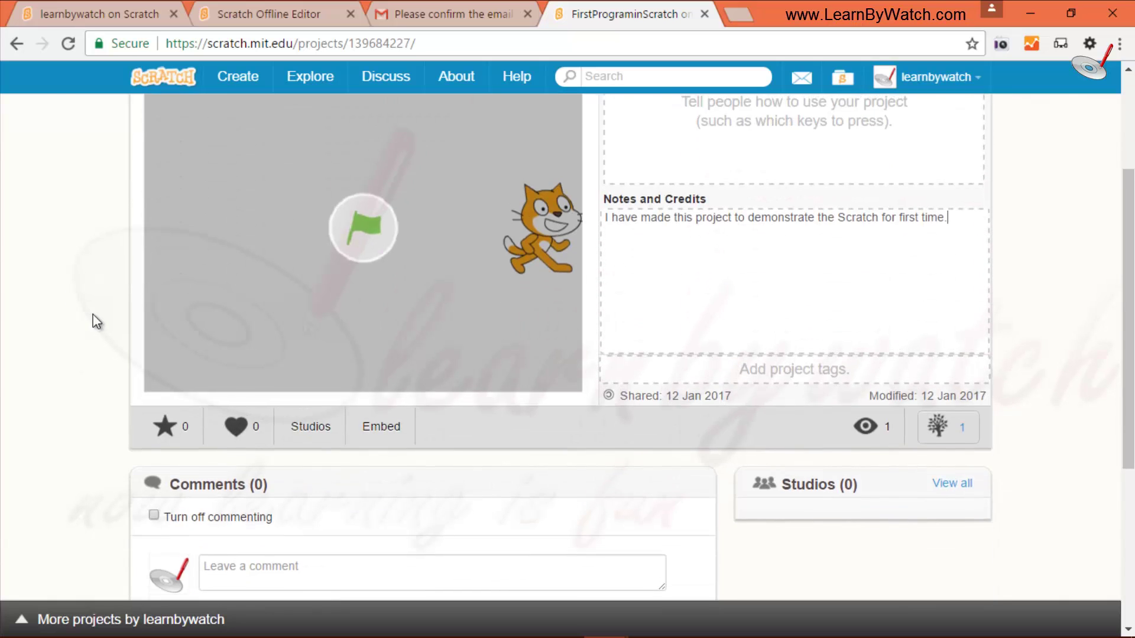
scroll(106, 280, "up", 3)
left_click(196, 188)
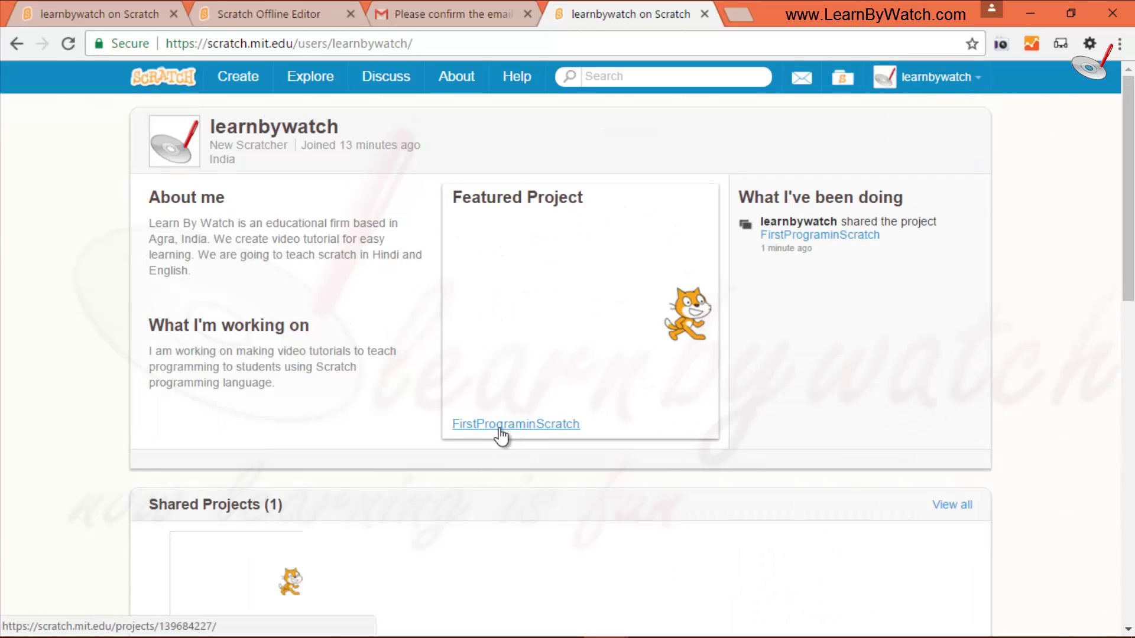
Open FirstPrograminScratch from the activity feed, look inside, then return to the profile and reopen it
left_click(833, 236)
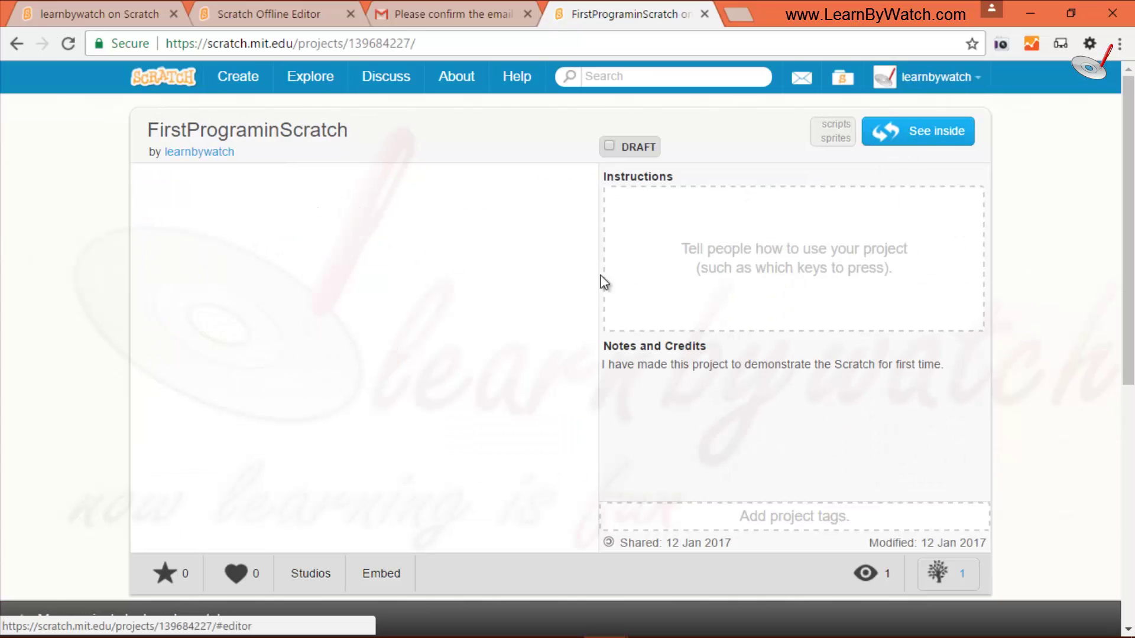
left_click(906, 142)
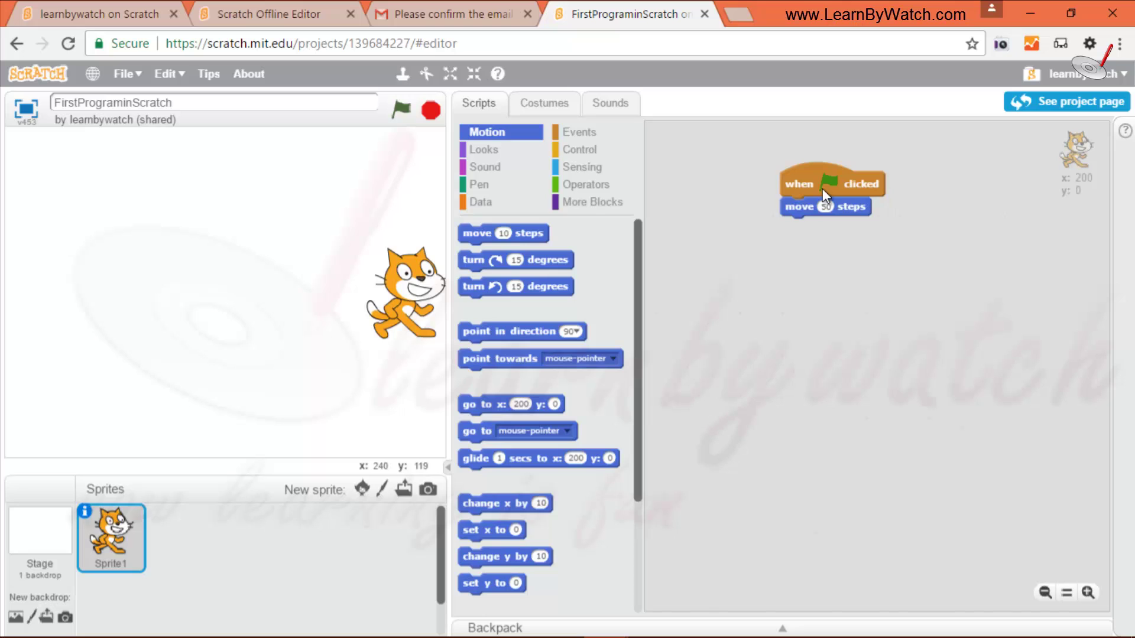
left_click(1098, 74)
left_click(1056, 104)
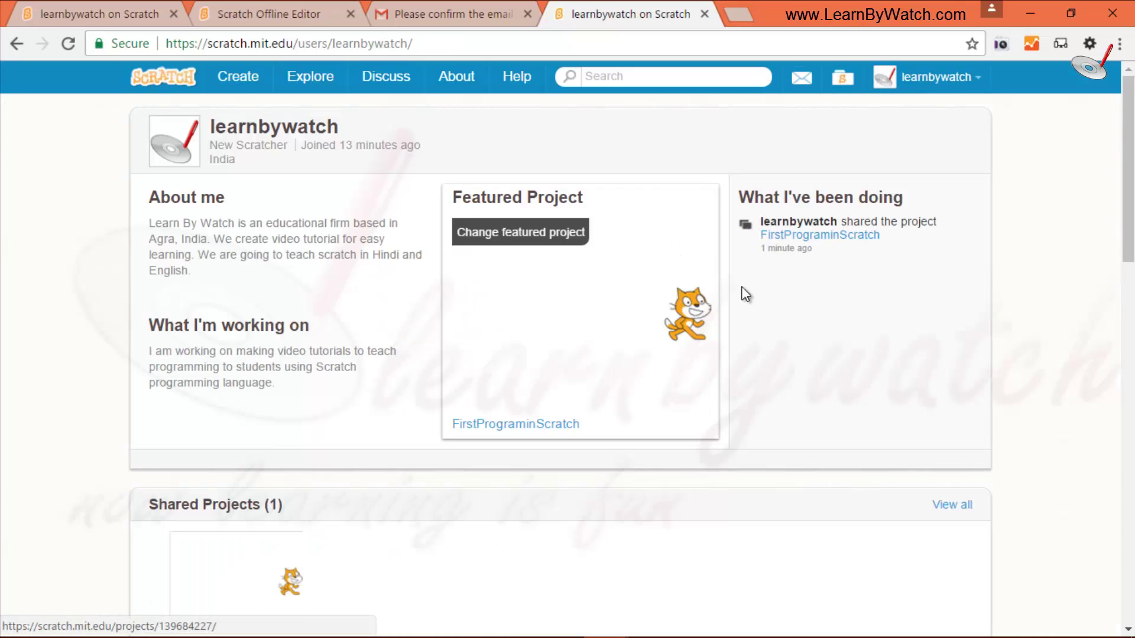
left_click(779, 236)
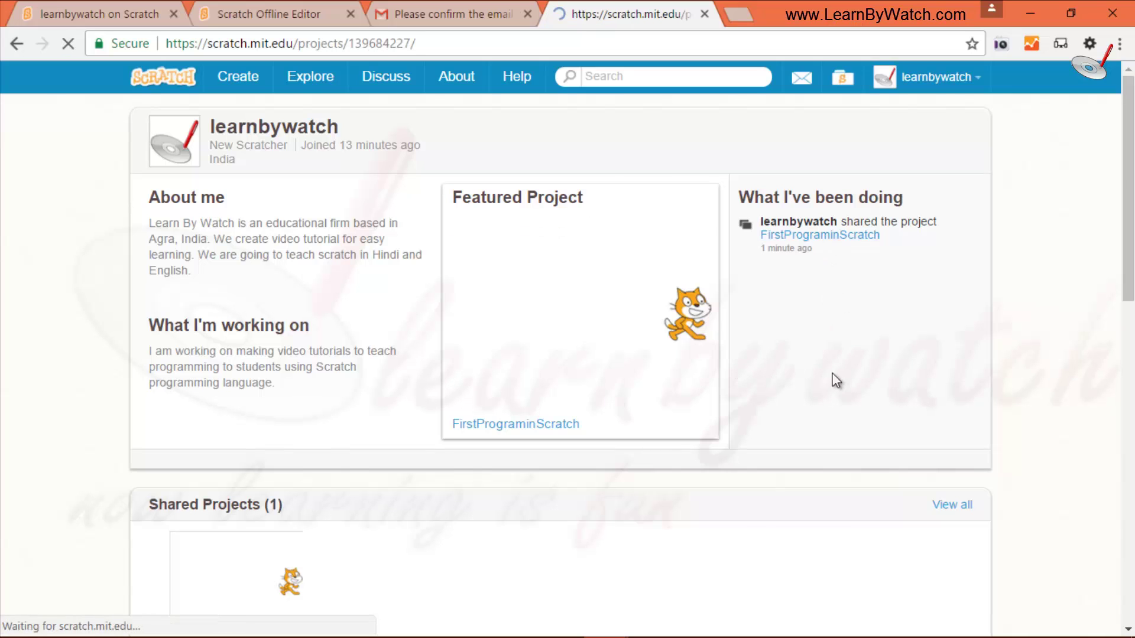
Scroll through the FirstPrograminScratch page to review its saved note, loves, favorites and views
scroll(489, 336, "down", 2)
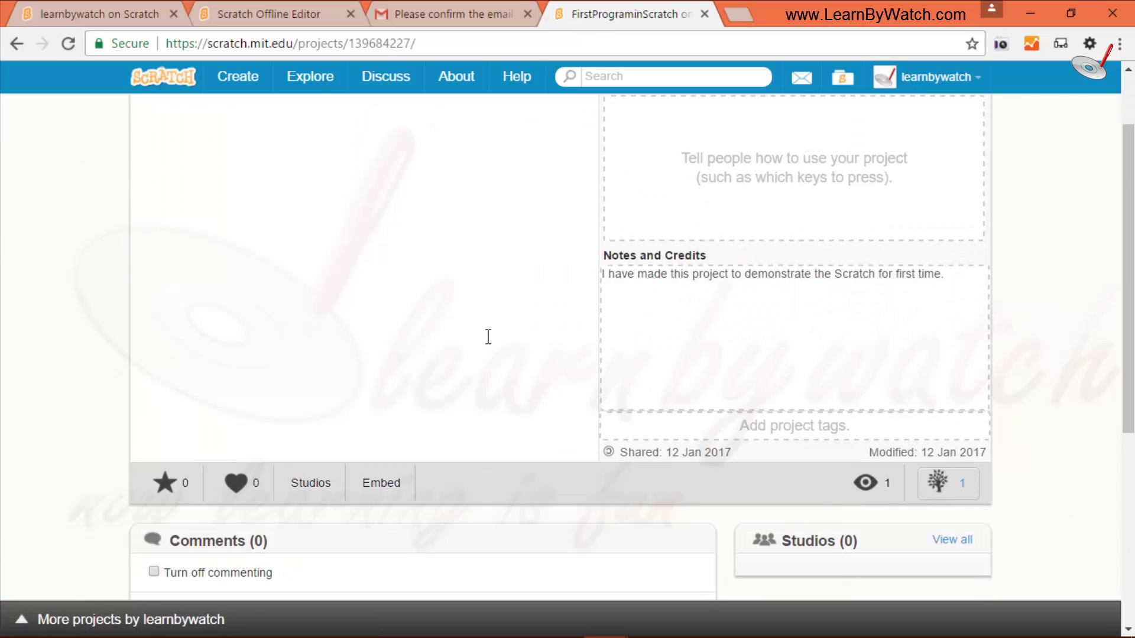
scroll(593, 325, "up", 2)
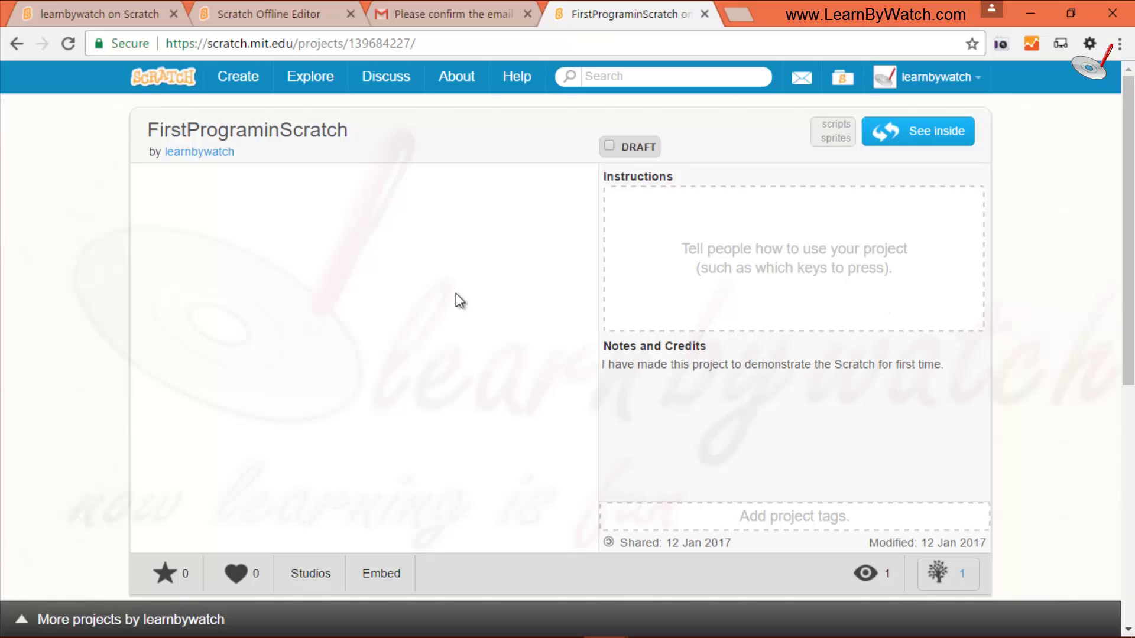
scroll(363, 392, "down", 3)
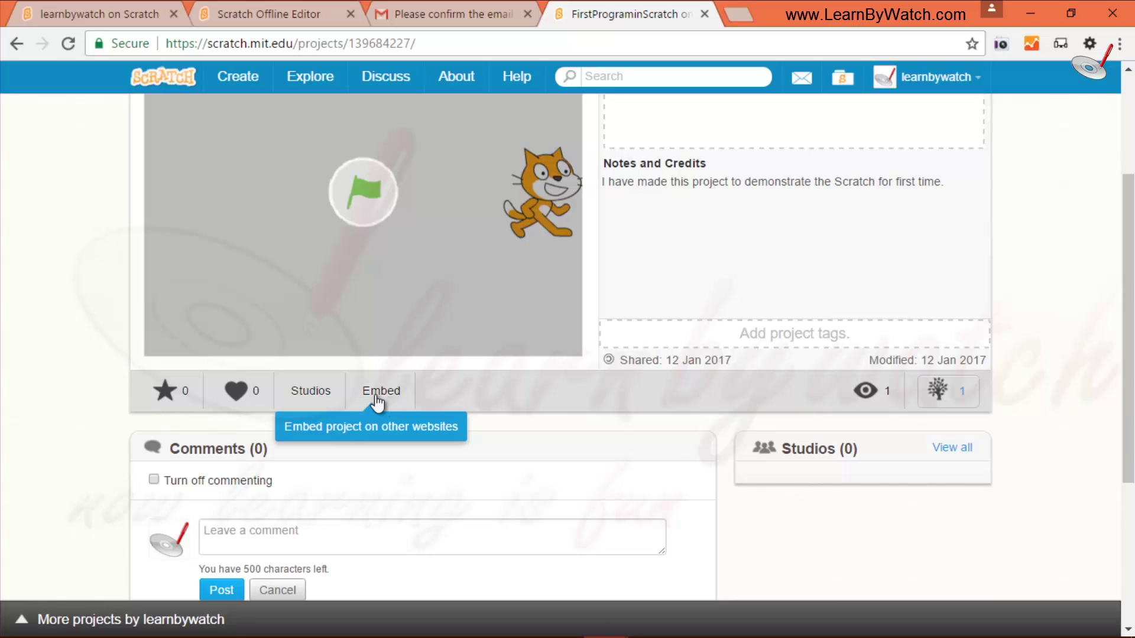
scroll(644, 420, "up", 3)
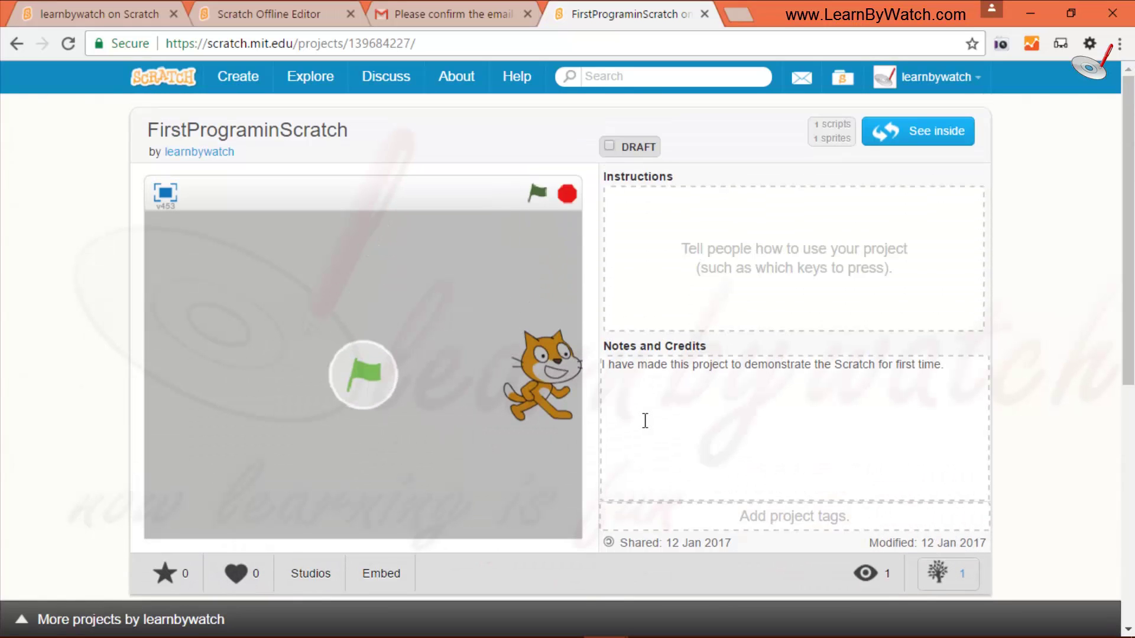